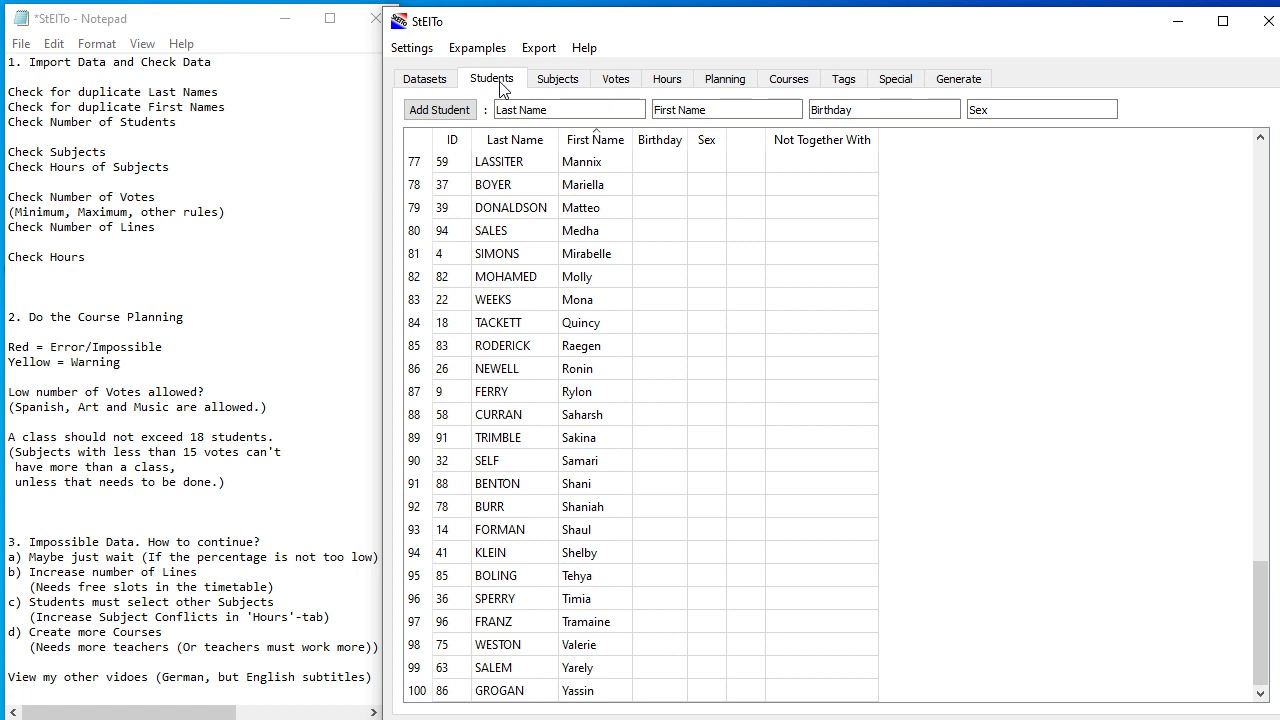
# Sort the students by ID and by last name, and inspect the first names of two duplicate entries without changing them
pyautogui.click(450, 145)
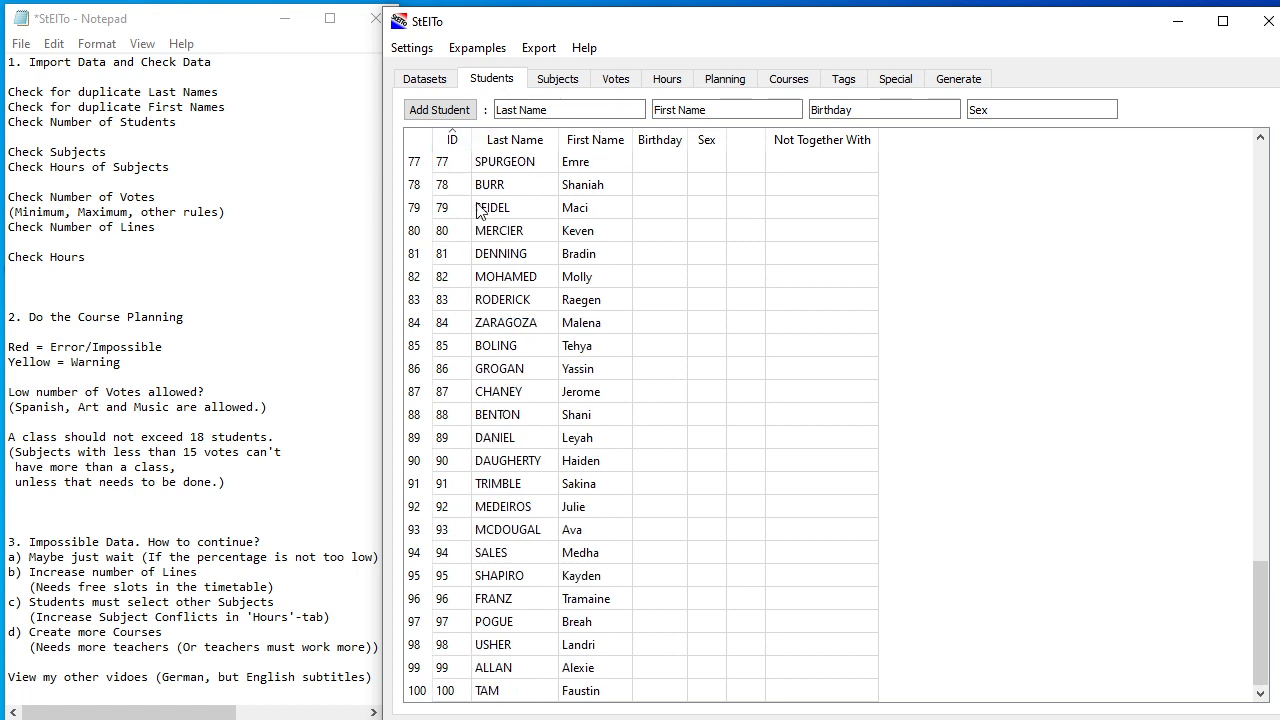
pyautogui.click(520, 145)
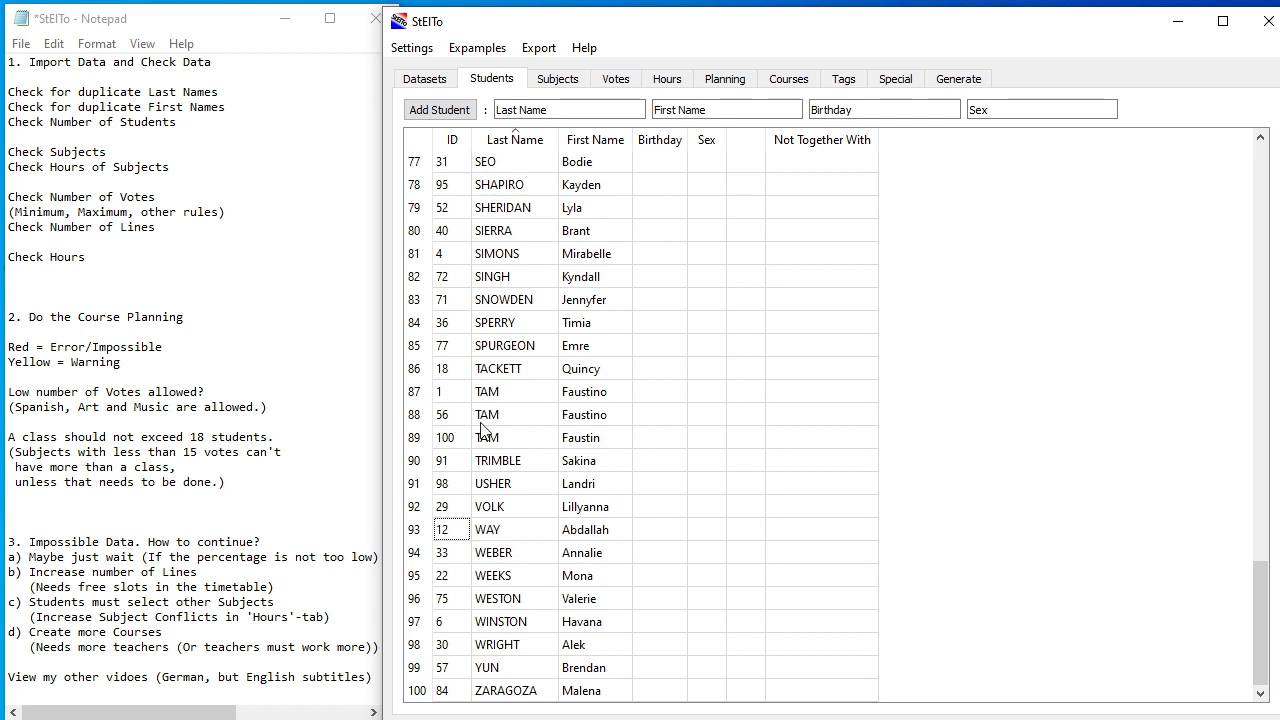
pyautogui.doubleClick(588, 418)
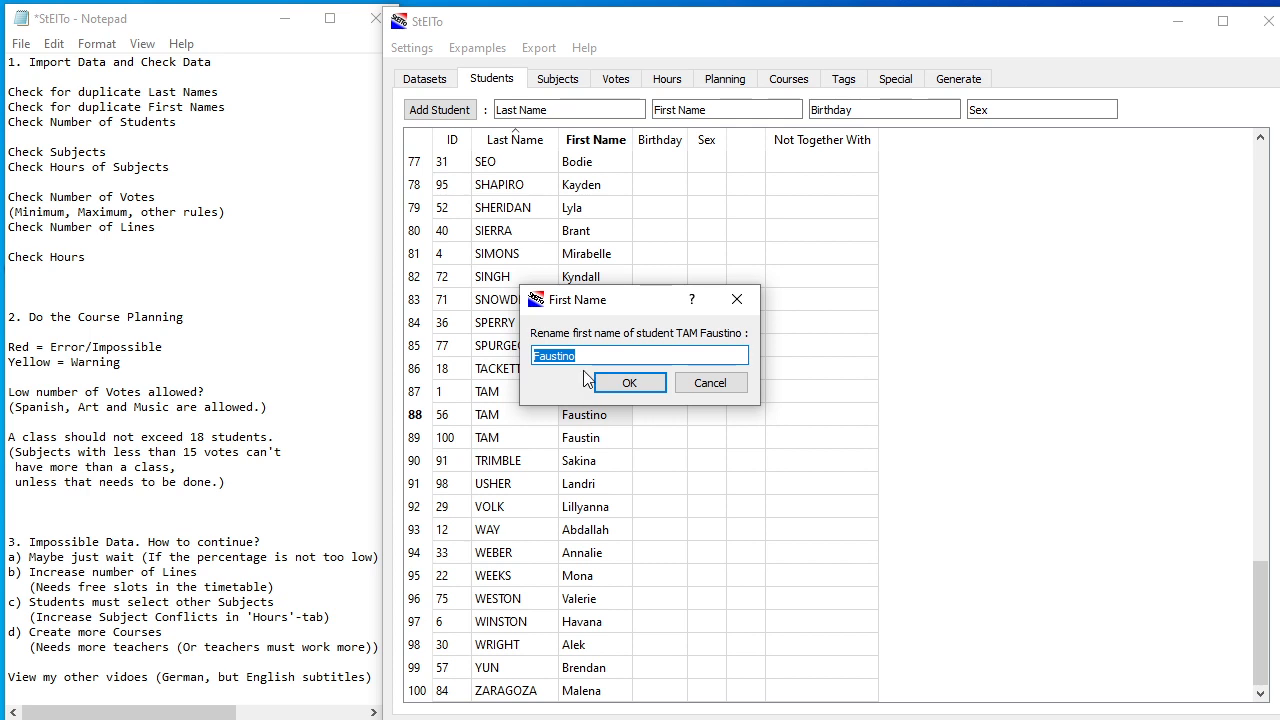
pyautogui.click(686, 394)
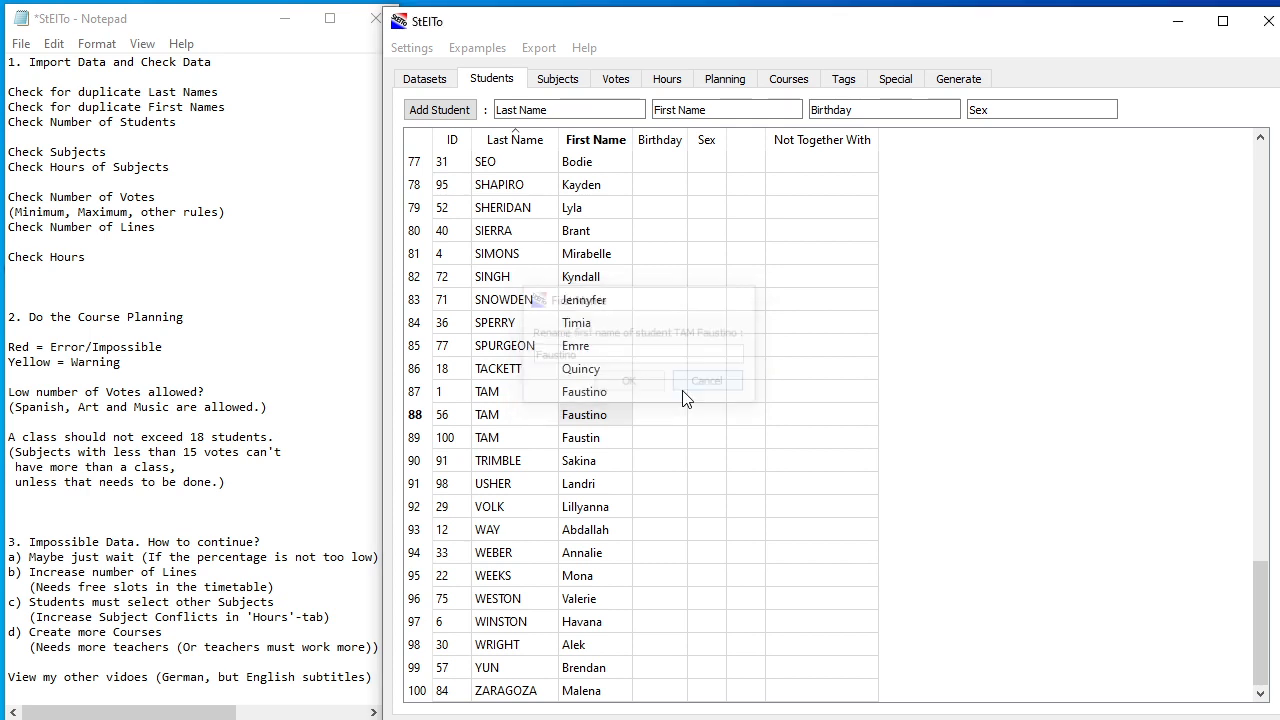
pyautogui.click(594, 398)
pyautogui.doubleClick(593, 396)
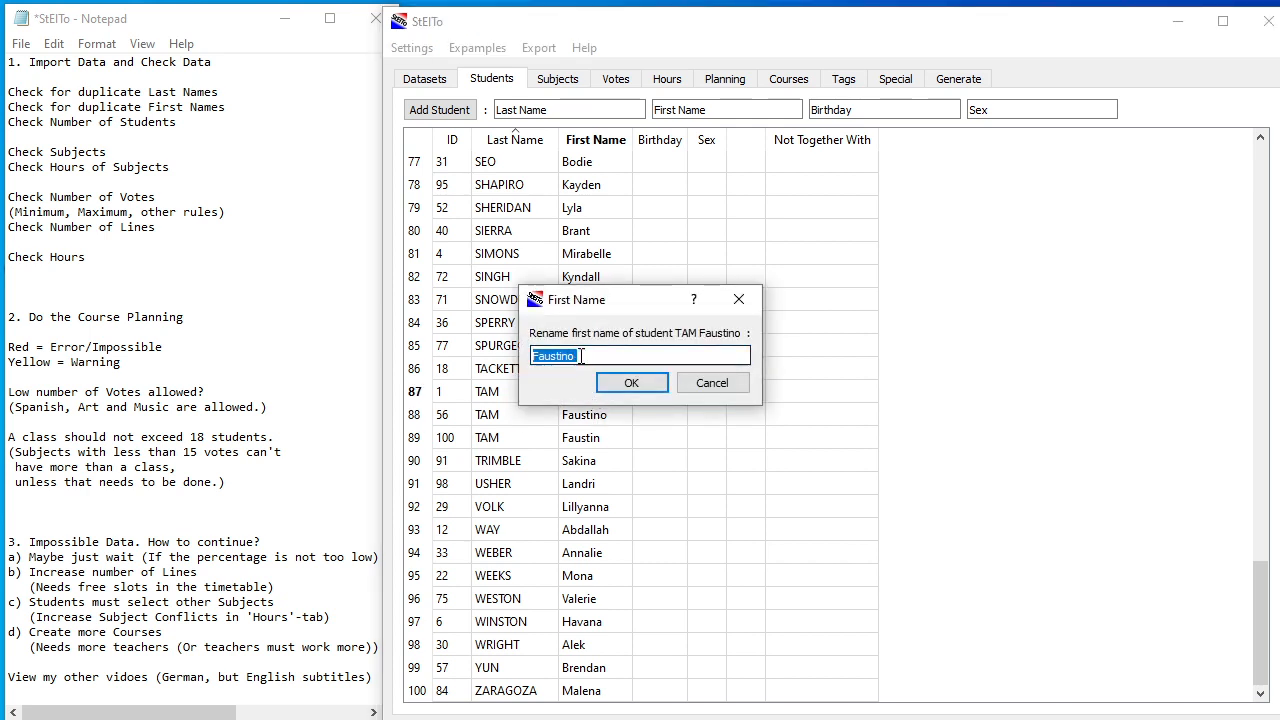
pyautogui.click(710, 384)
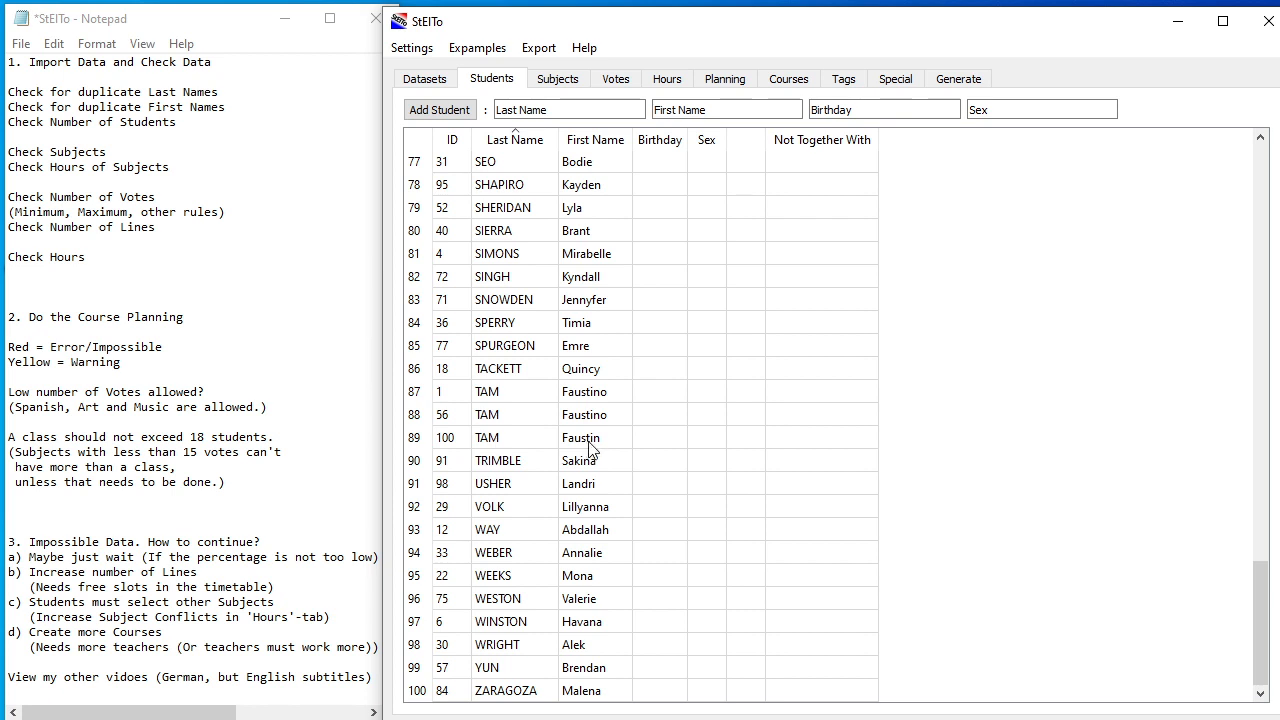
# Sort the students by first name and check the list for duplicate first names
pyautogui.click(595, 140)
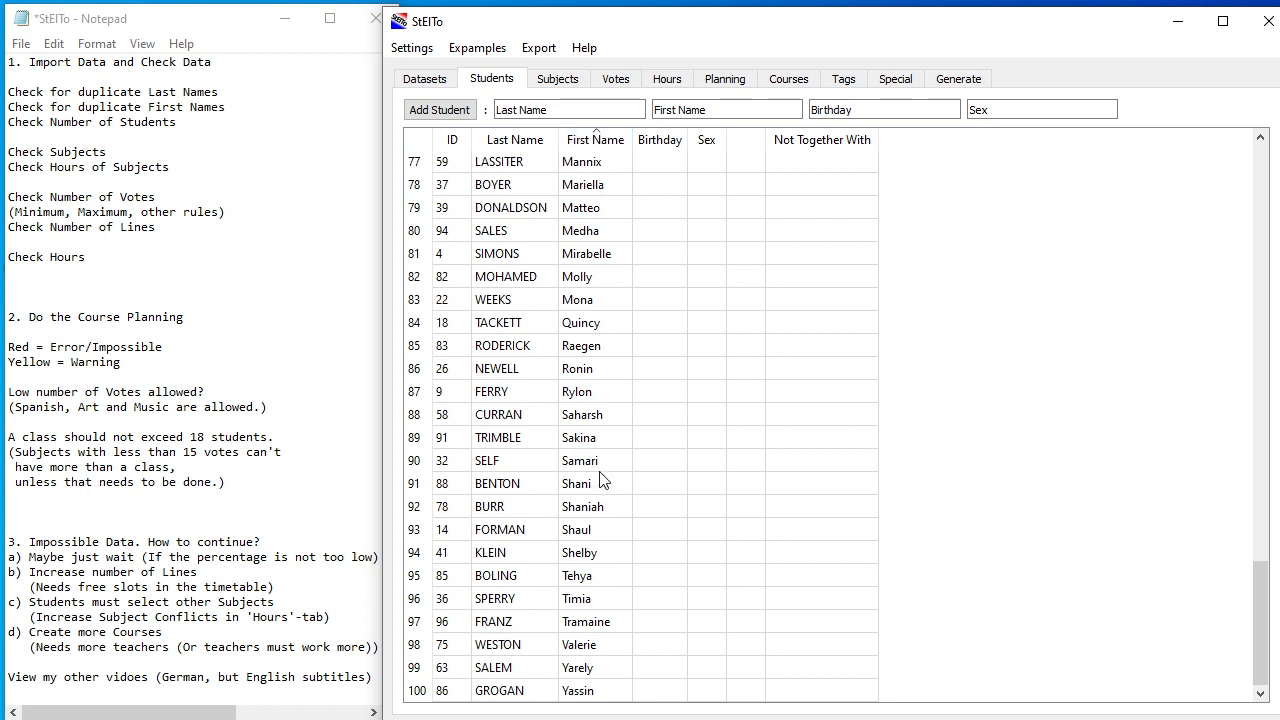
pyautogui.scroll(4, 600, 478)
pyautogui.scroll(7, 602, 470)
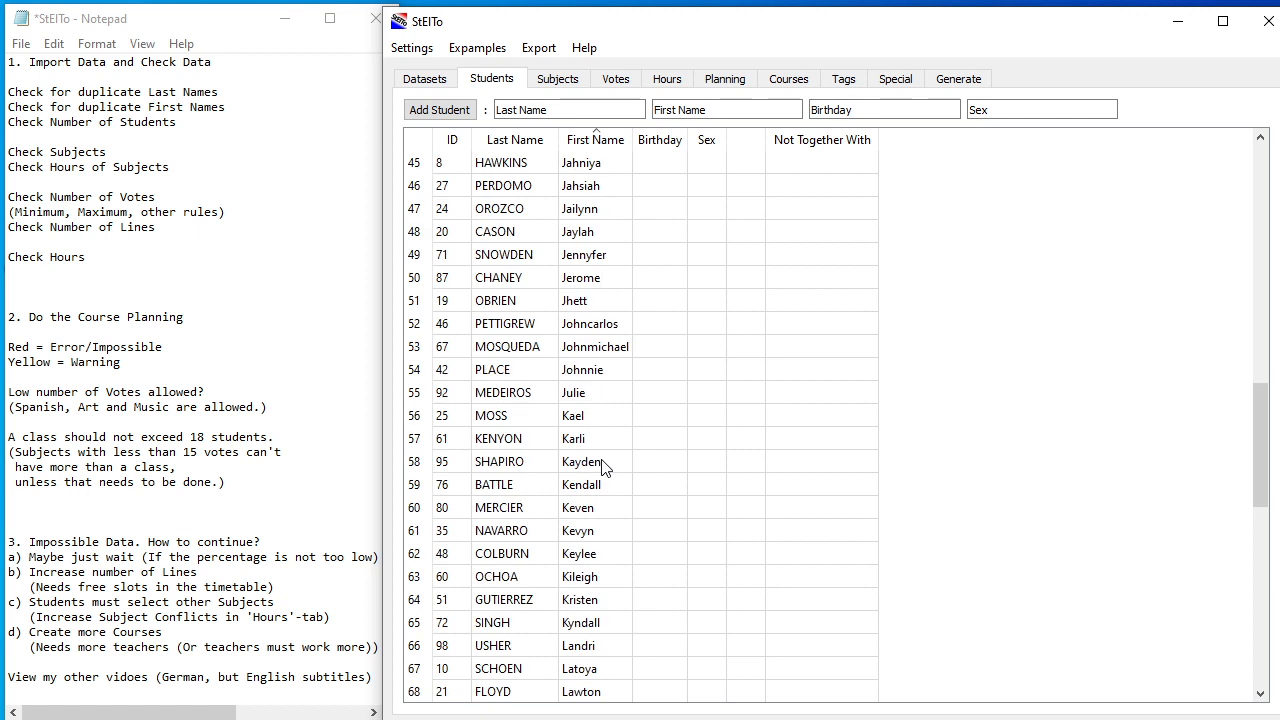
pyautogui.scroll(6, 602, 466)
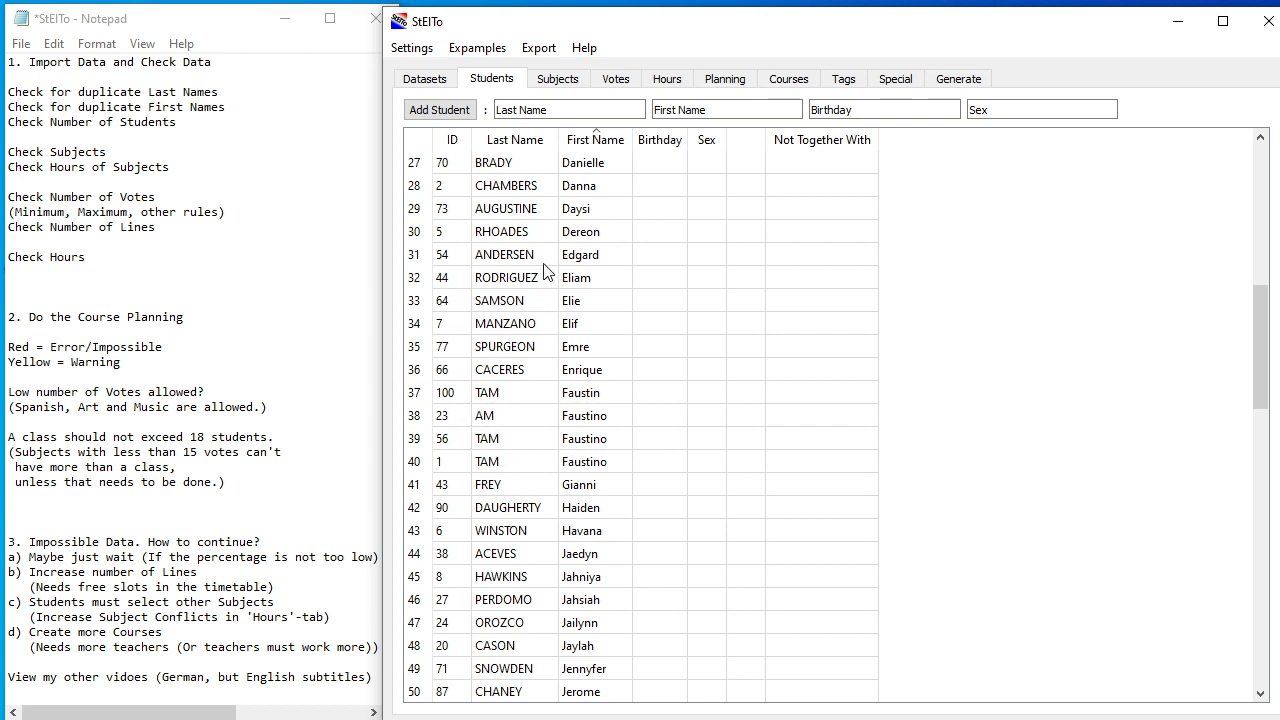
# Review the subjects and their hours, and check each student's vote count by sorting the votes in ascending and descending order
pyautogui.click(558, 88)
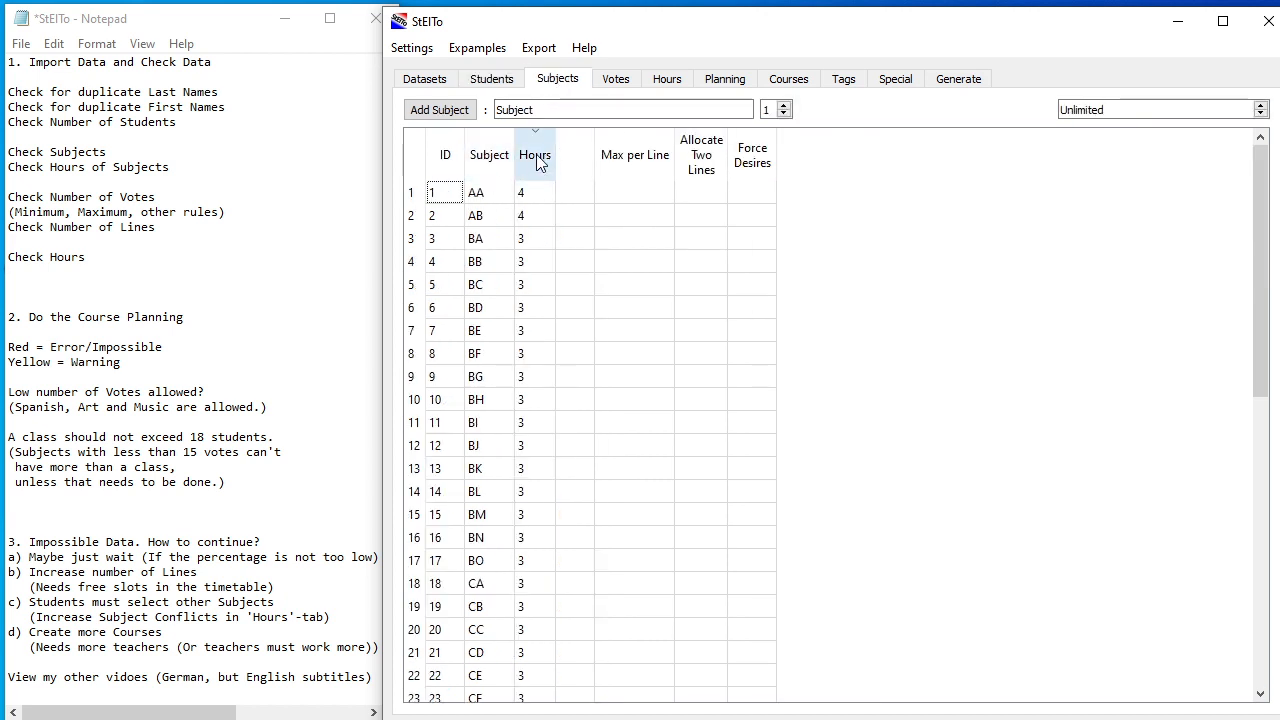
pyautogui.click(615, 80)
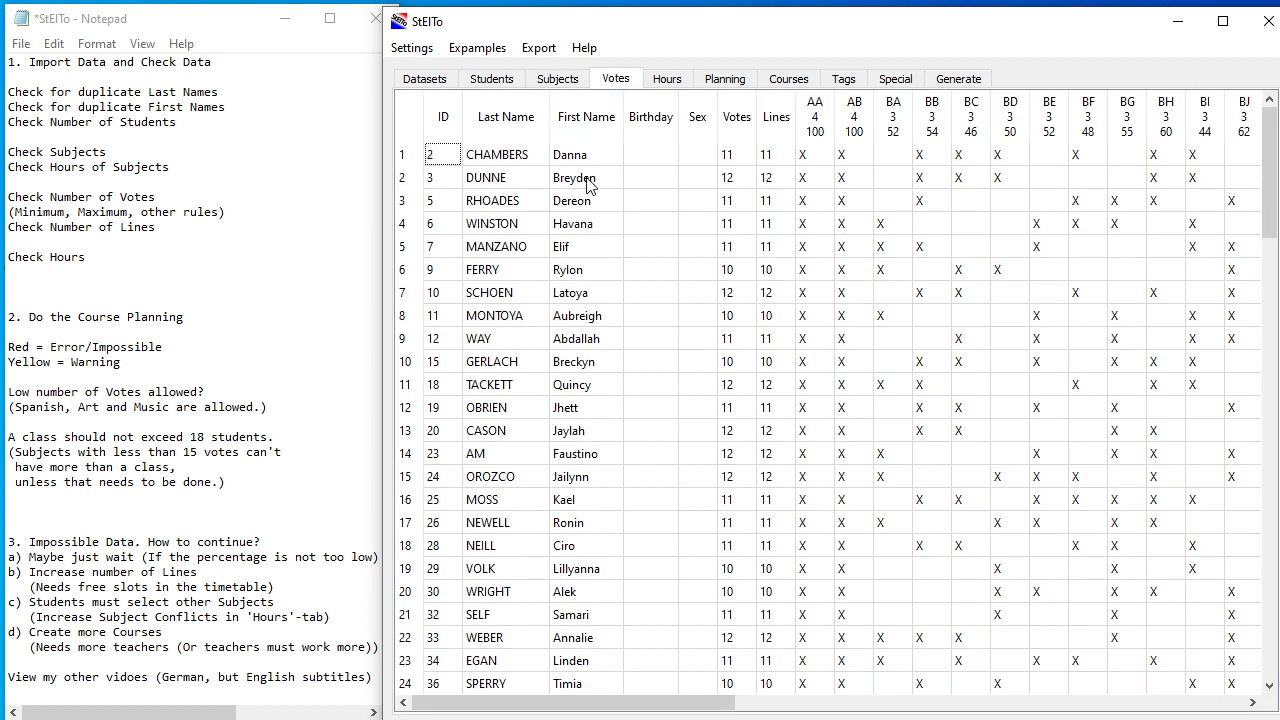
pyautogui.click(736, 117)
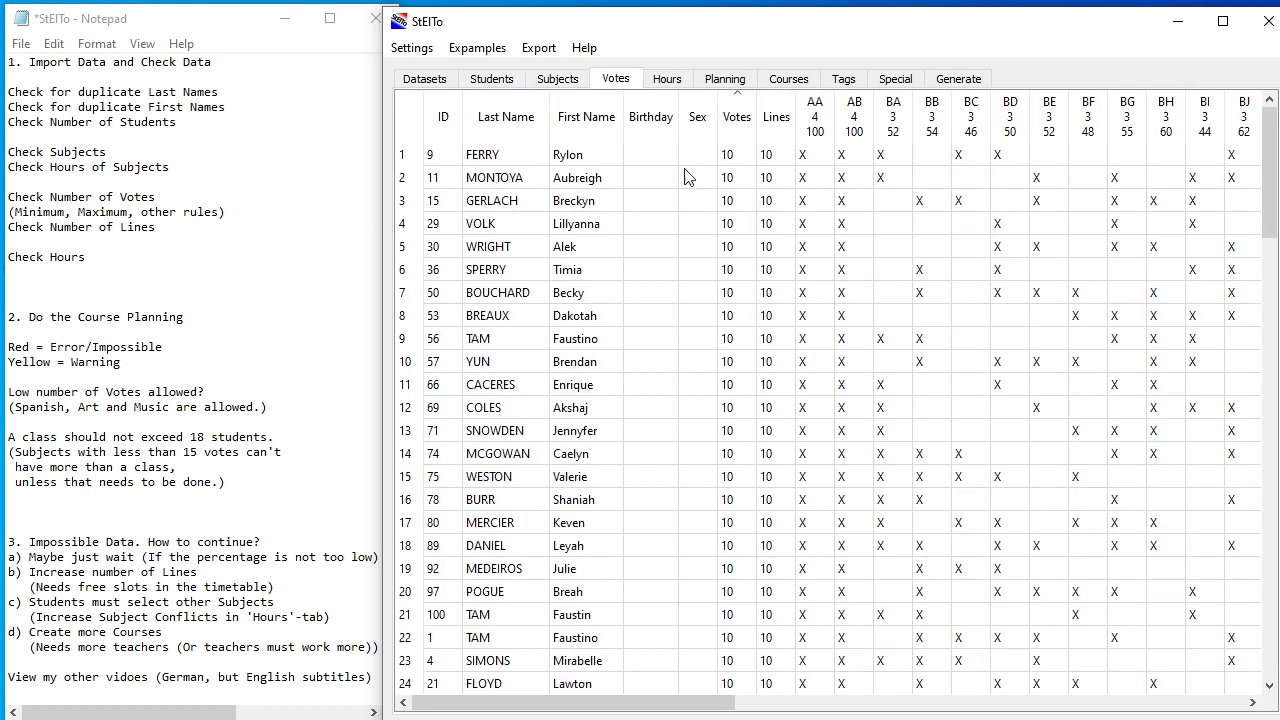
pyautogui.click(742, 127)
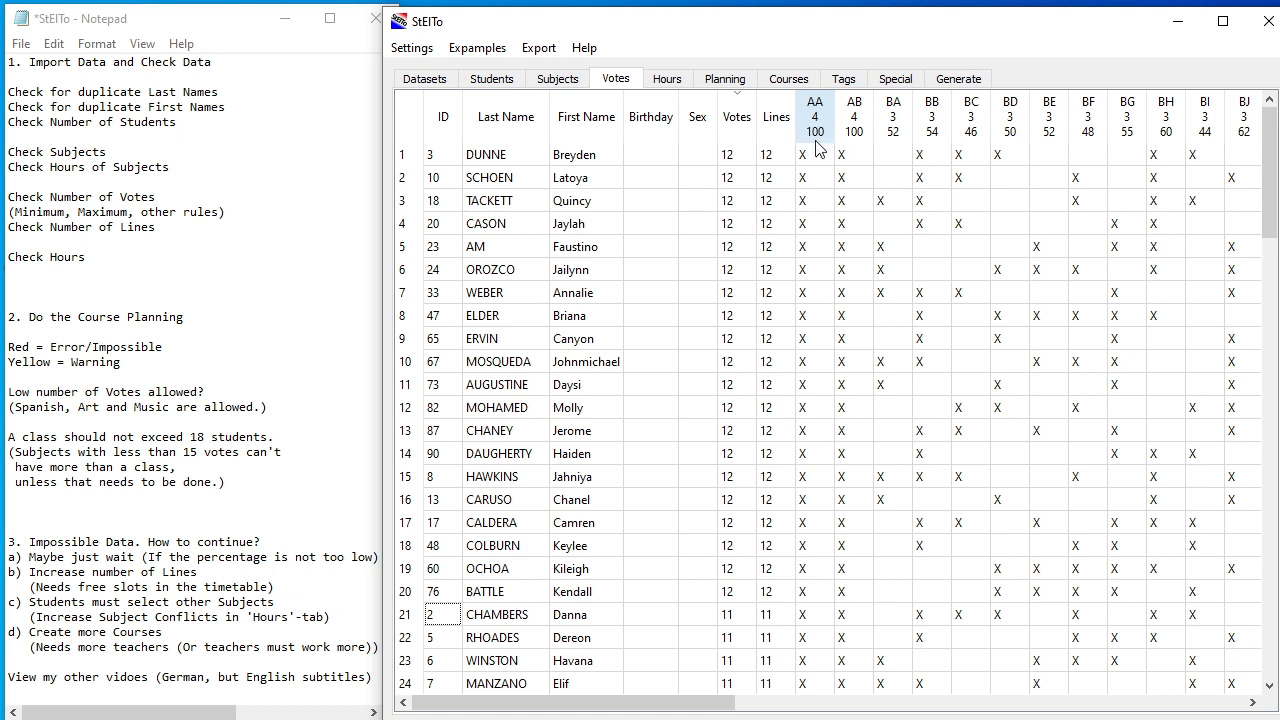
pyautogui.click(96, 257)
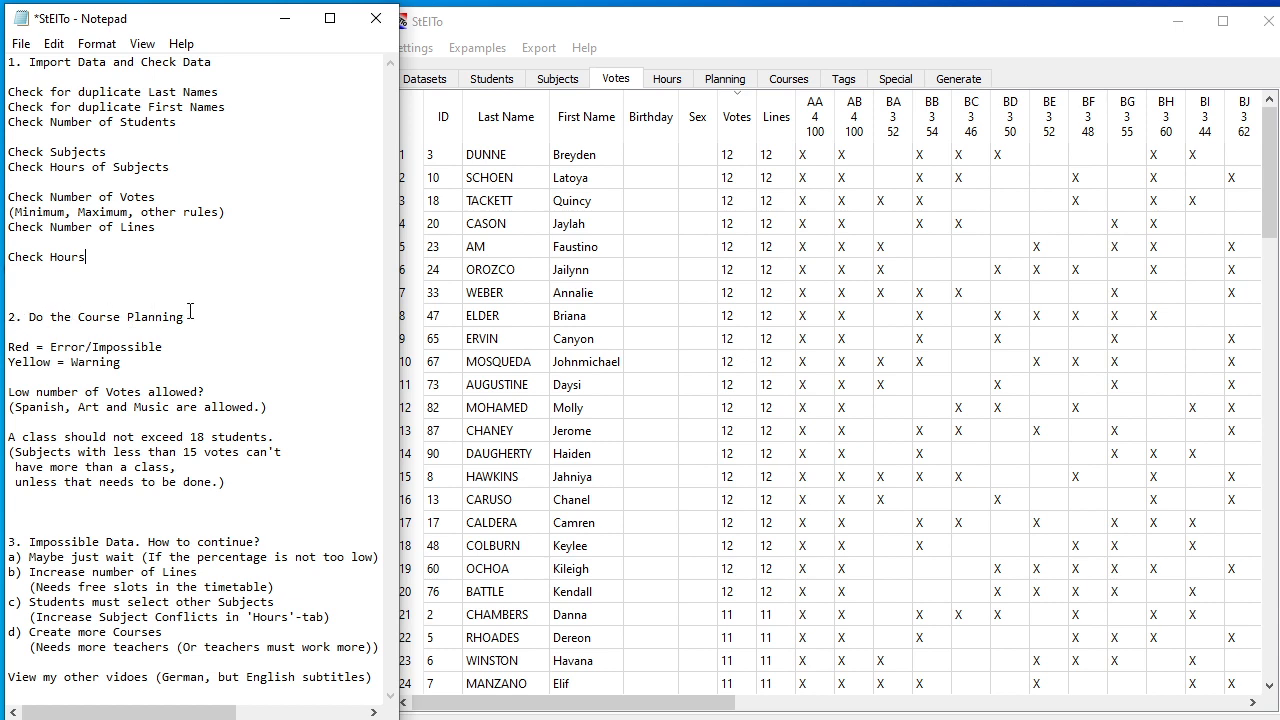
# Select dataset 2 and review its course planning and course list
pyautogui.click(436, 77)
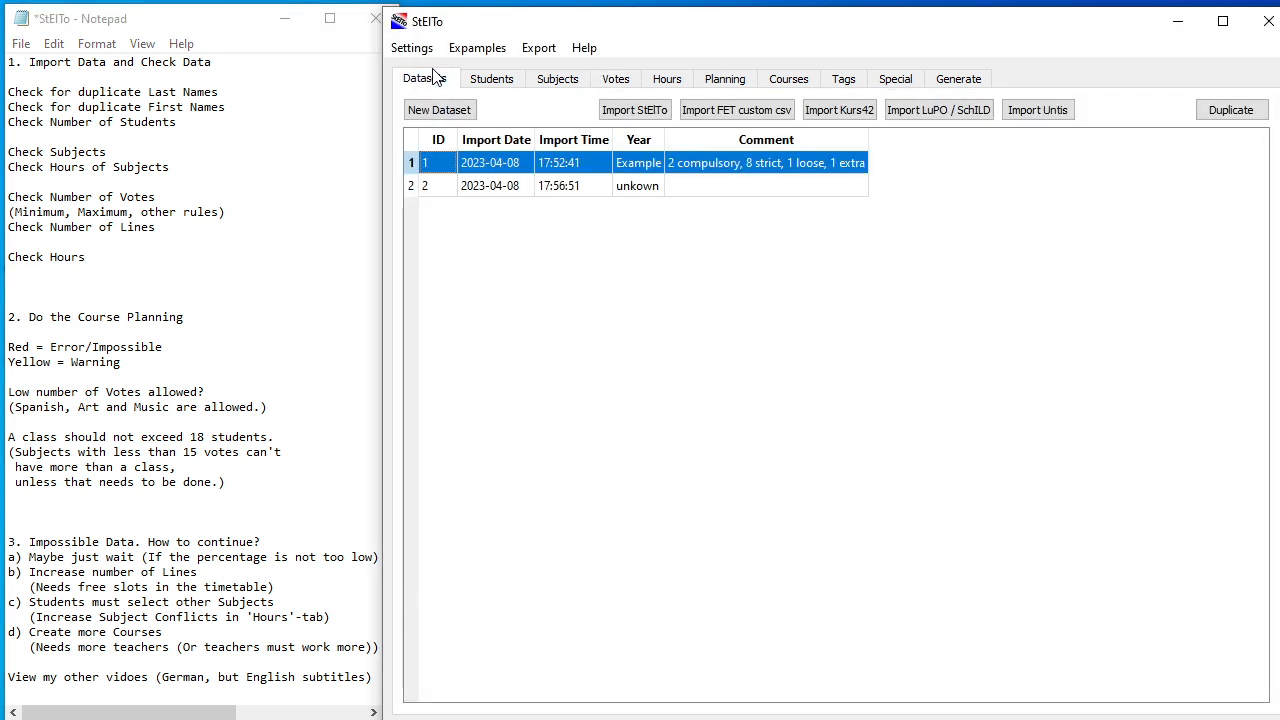
pyautogui.click(561, 190)
pyautogui.click(869, 410)
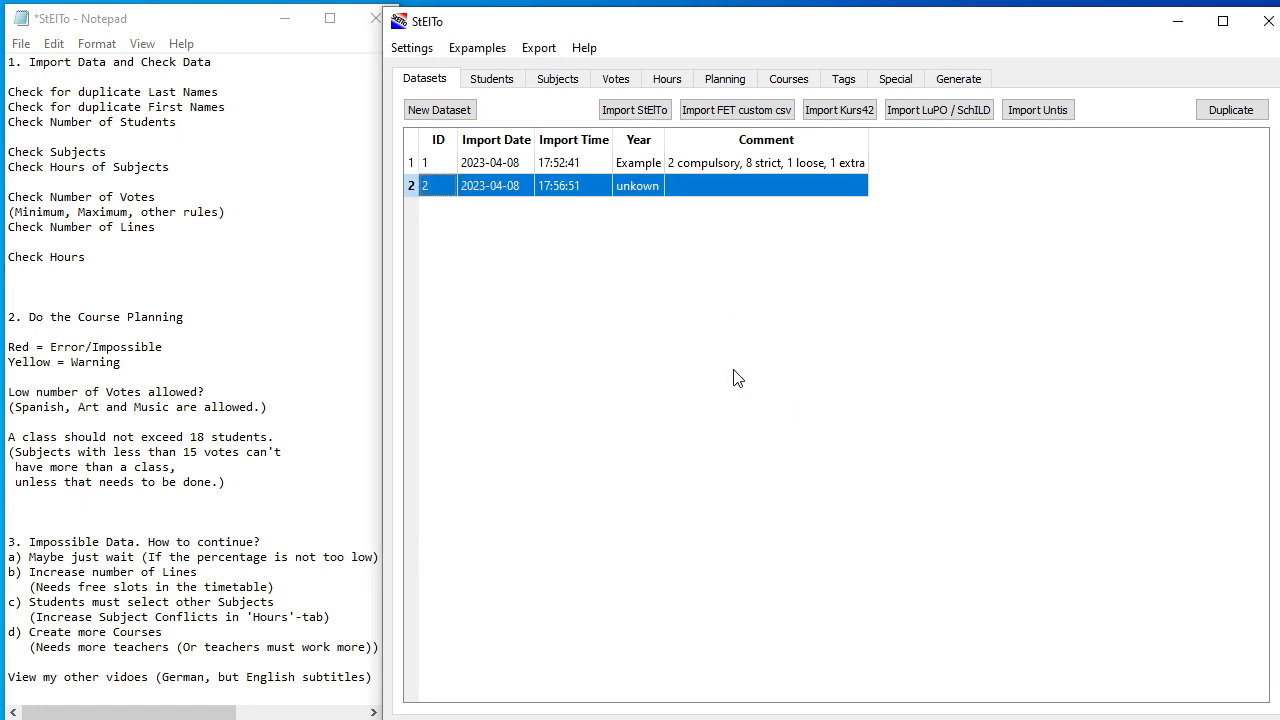
pyautogui.click(722, 85)
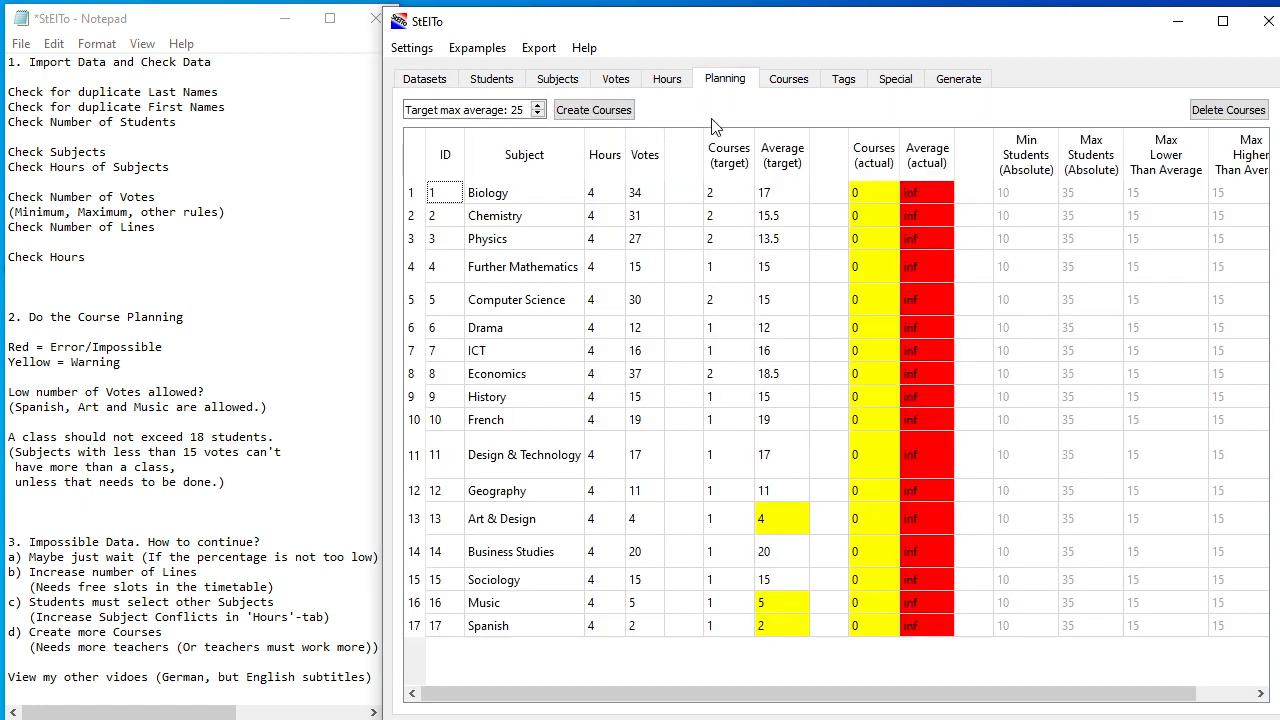
pyautogui.click(790, 83)
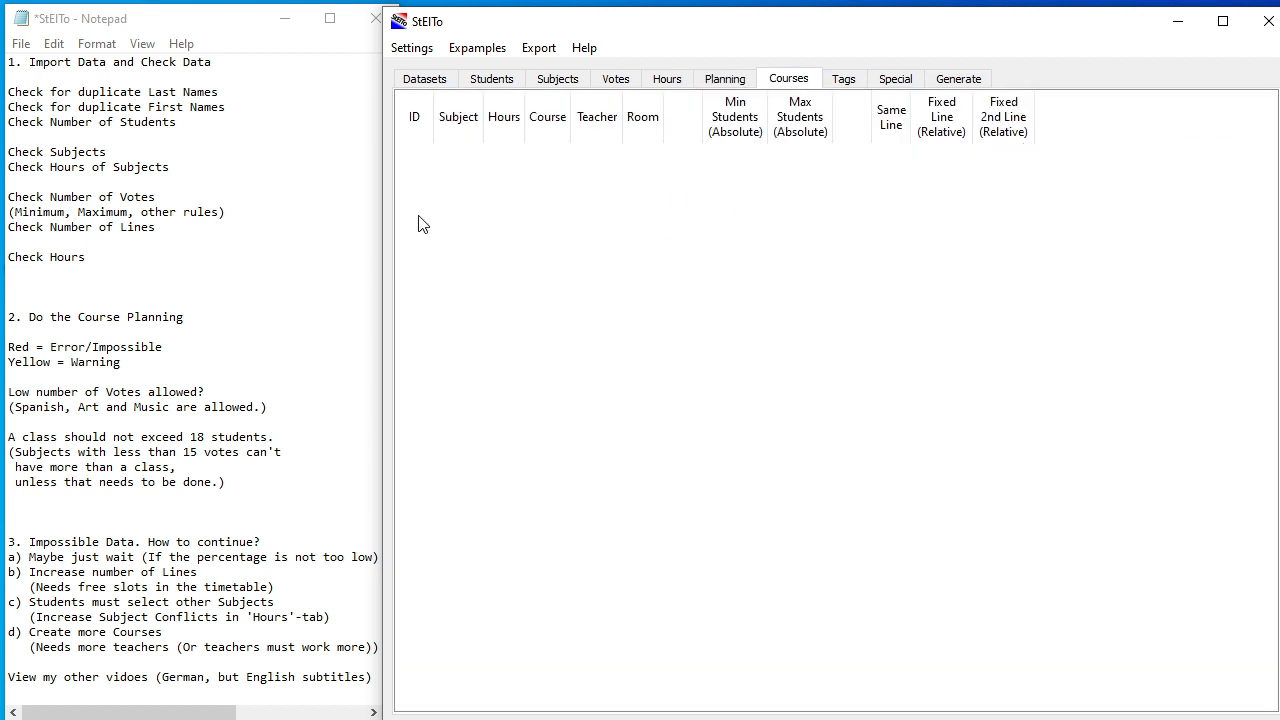
pyautogui.click(729, 82)
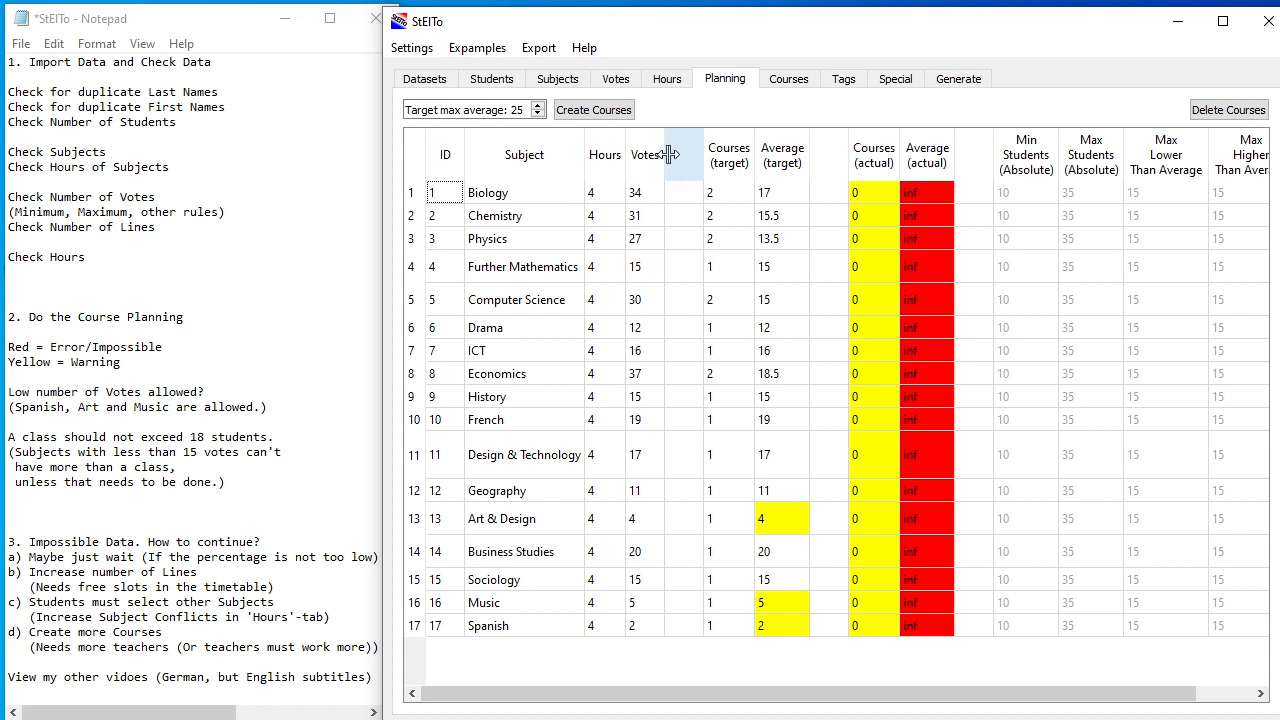
# Sort the votes by Spanish to check which students chose it, and review the hours settings
pyautogui.click(616, 80)
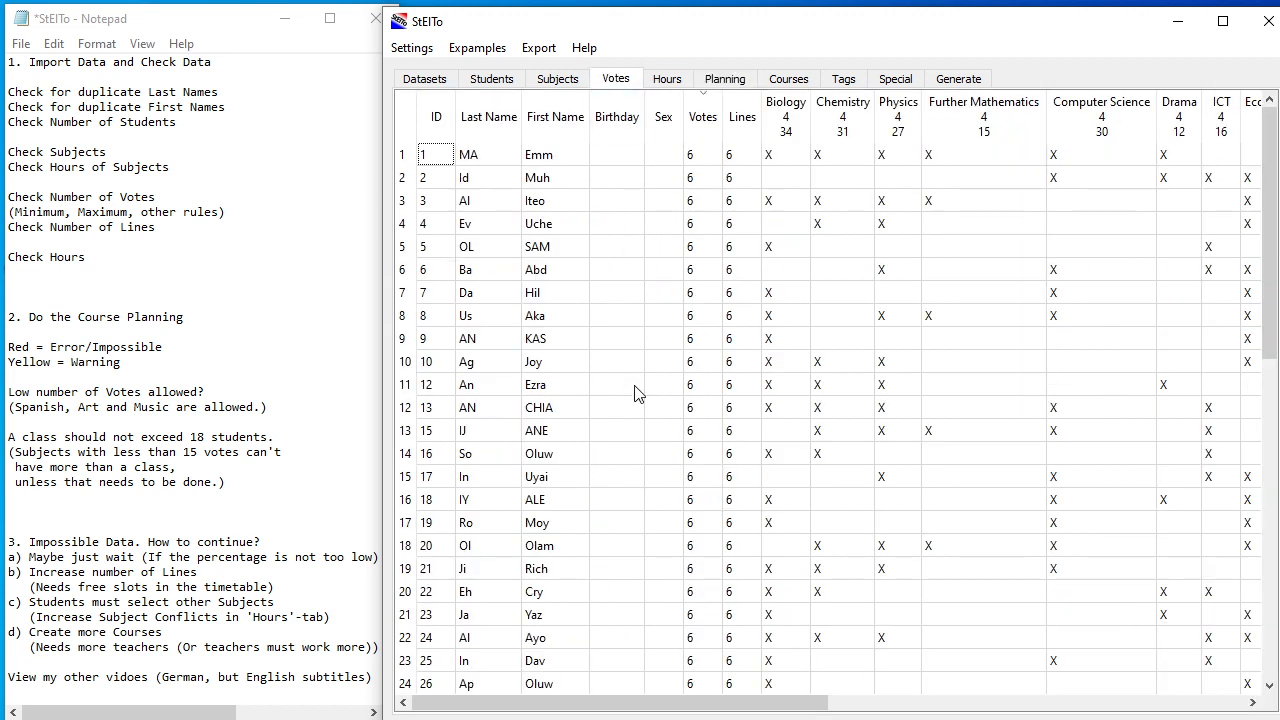
pyautogui.moveTo(575, 707); pyautogui.dragTo(1073, 674)
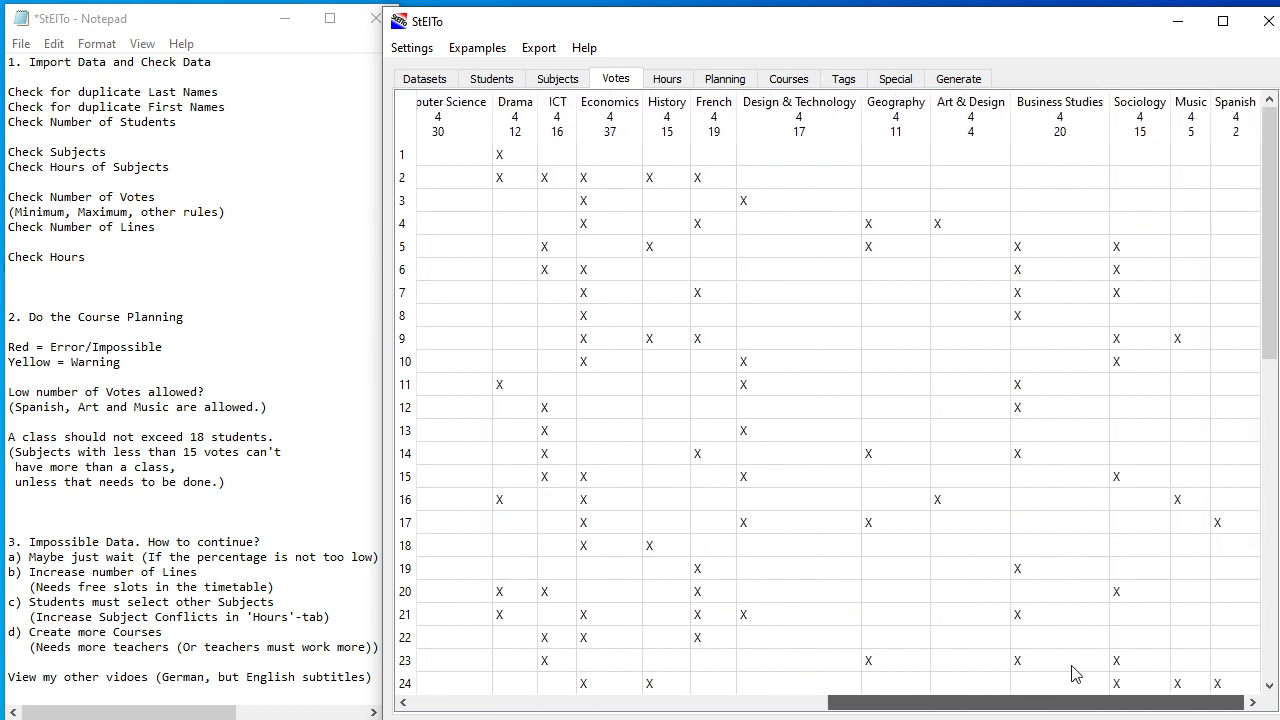
pyautogui.click(1236, 112)
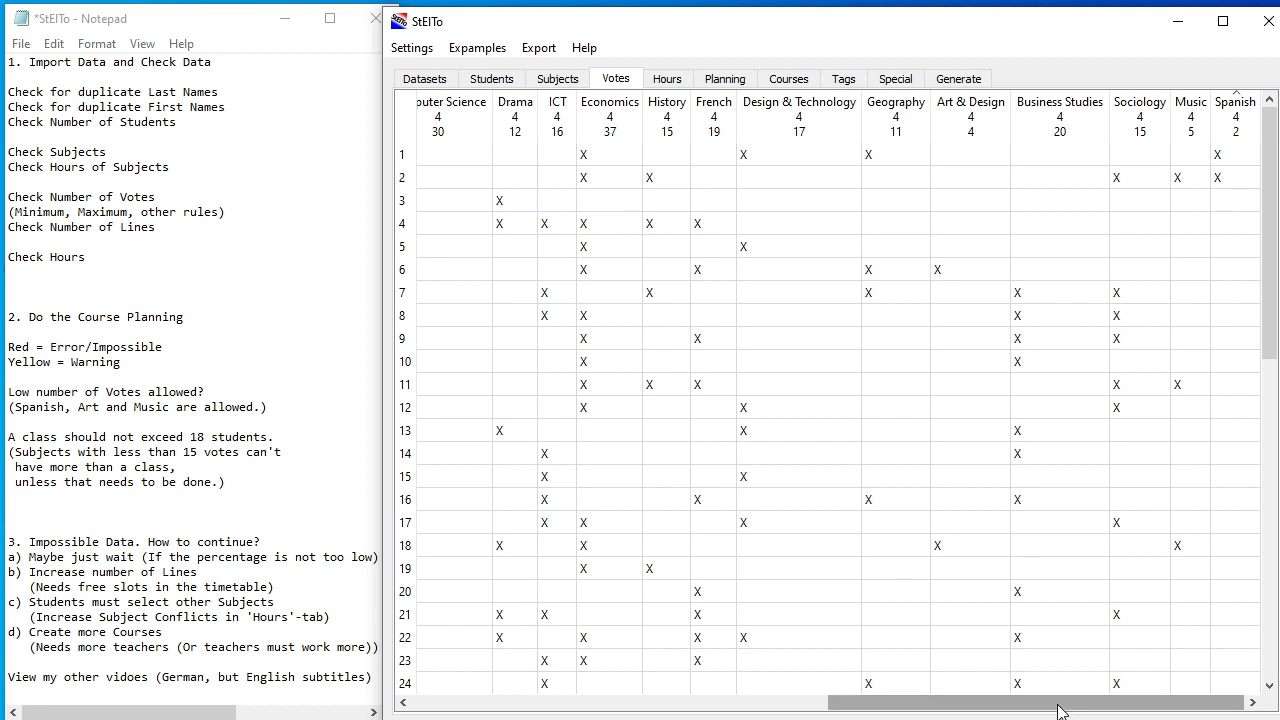
pyautogui.moveTo(1060, 710); pyautogui.dragTo(555, 696)
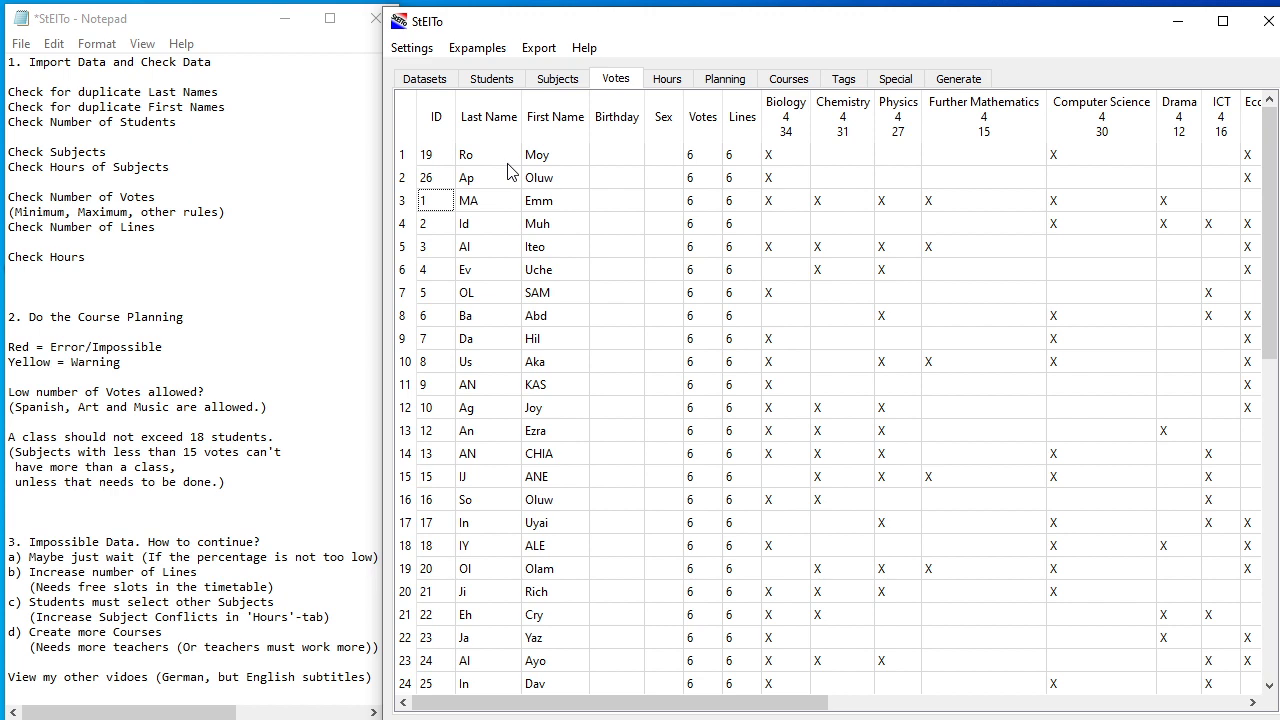
pyautogui.click(668, 79)
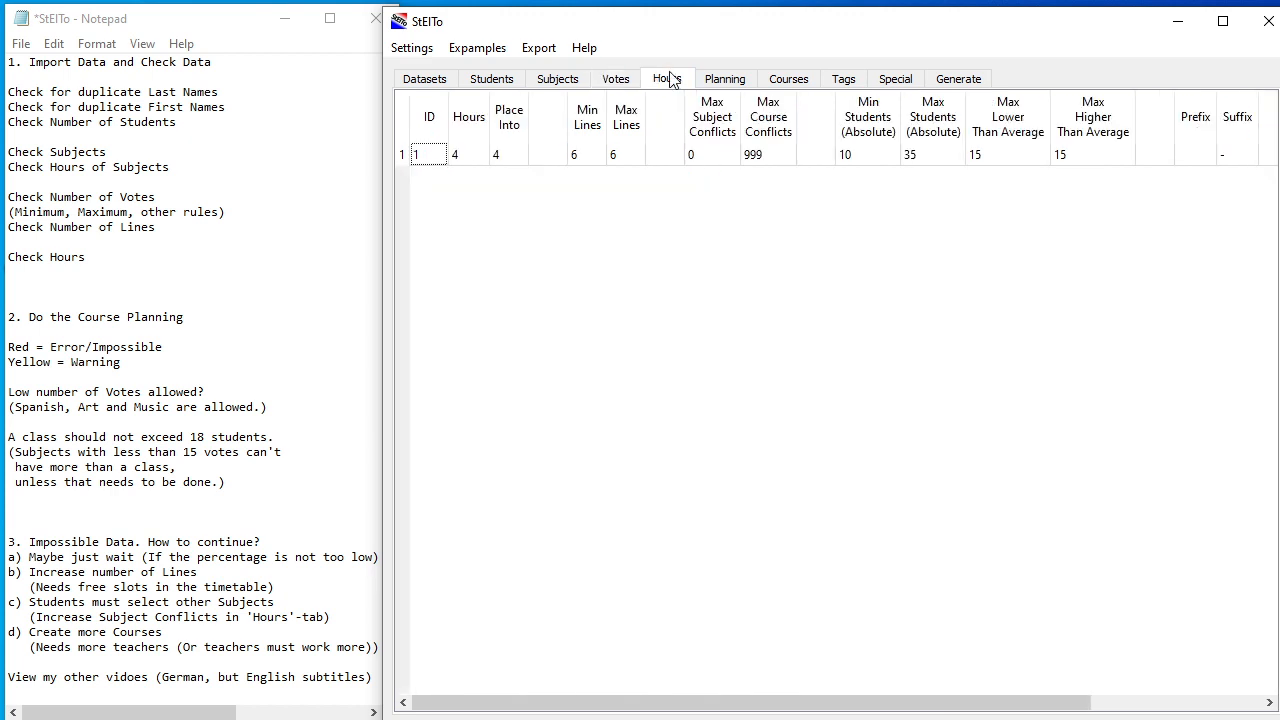
# Set the target maximum average for the course planning to 18
pyautogui.click(725, 79)
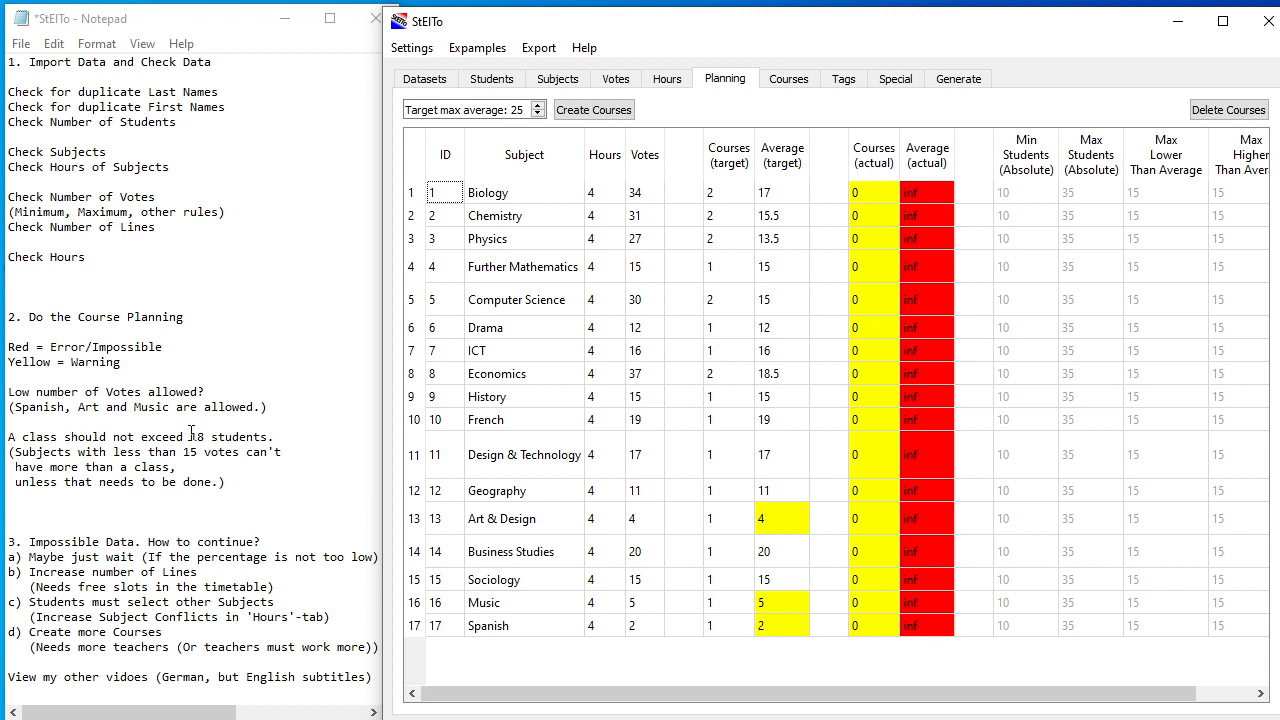
pyautogui.click(539, 115)
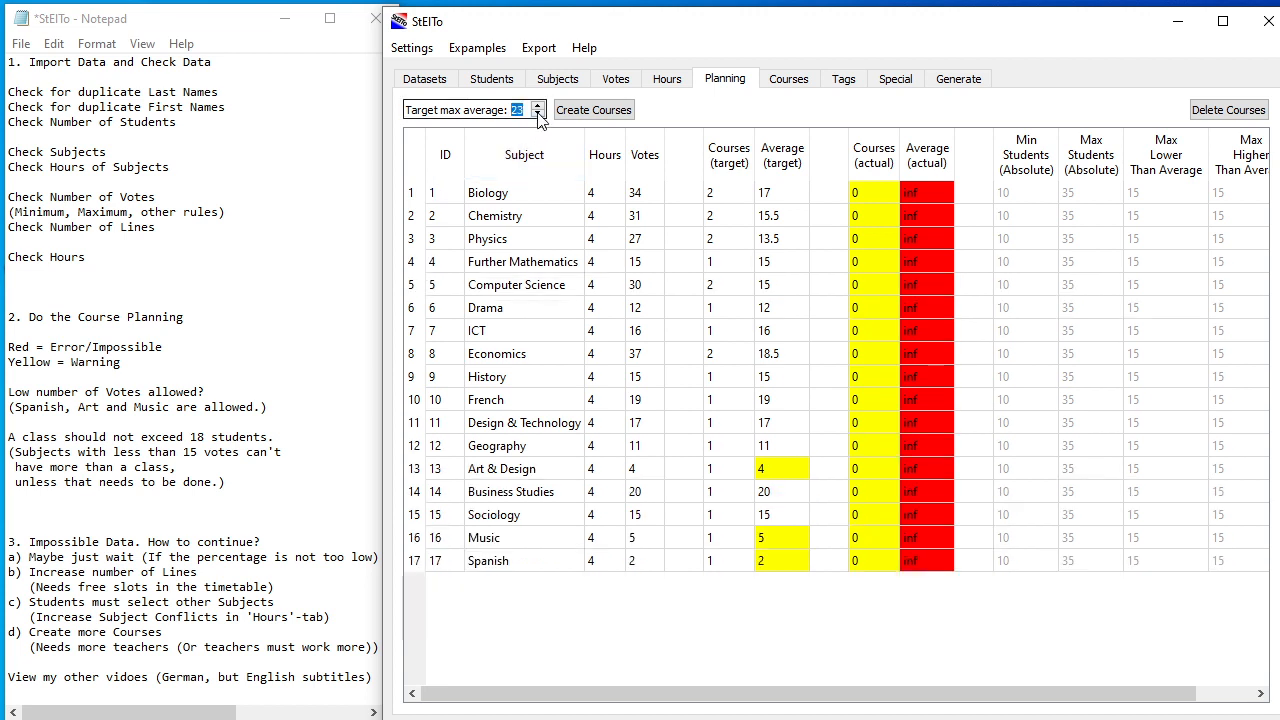
pyautogui.click(539, 115)
pyautogui.click(539, 115)
pyautogui.click(539, 115)
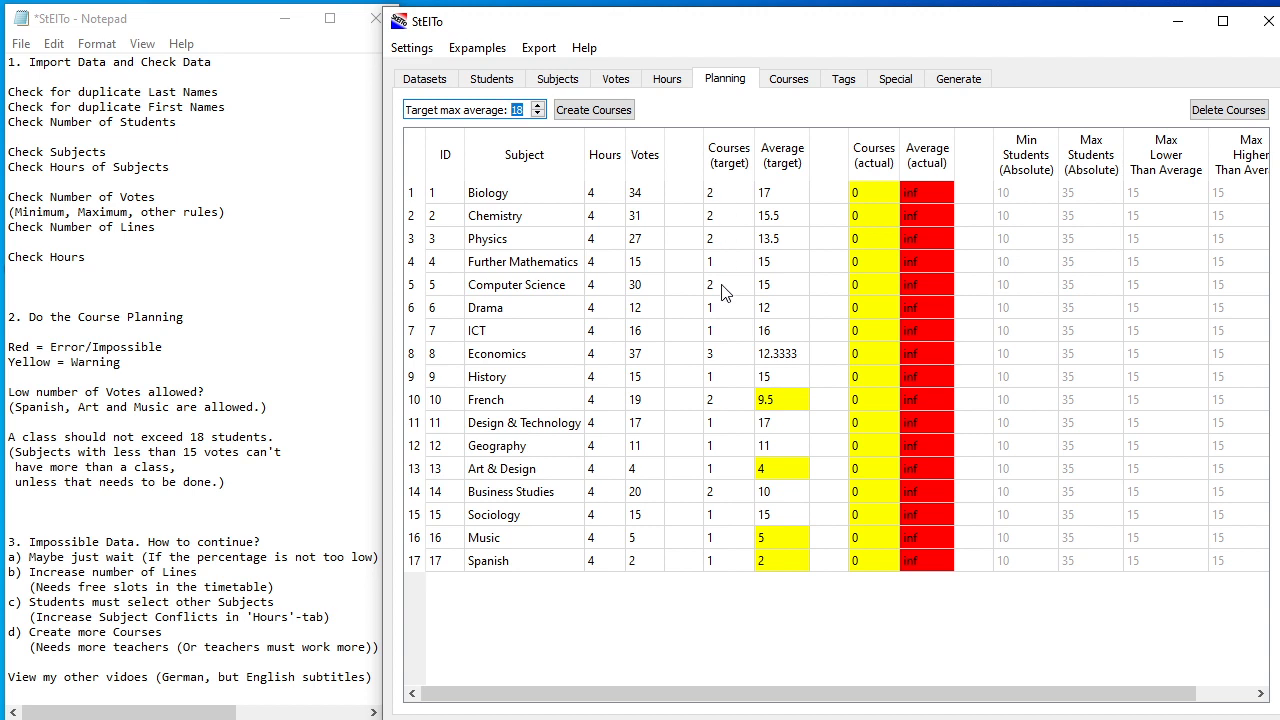
# Create the courses from the planning targets and view the course list
pyautogui.click(594, 112)
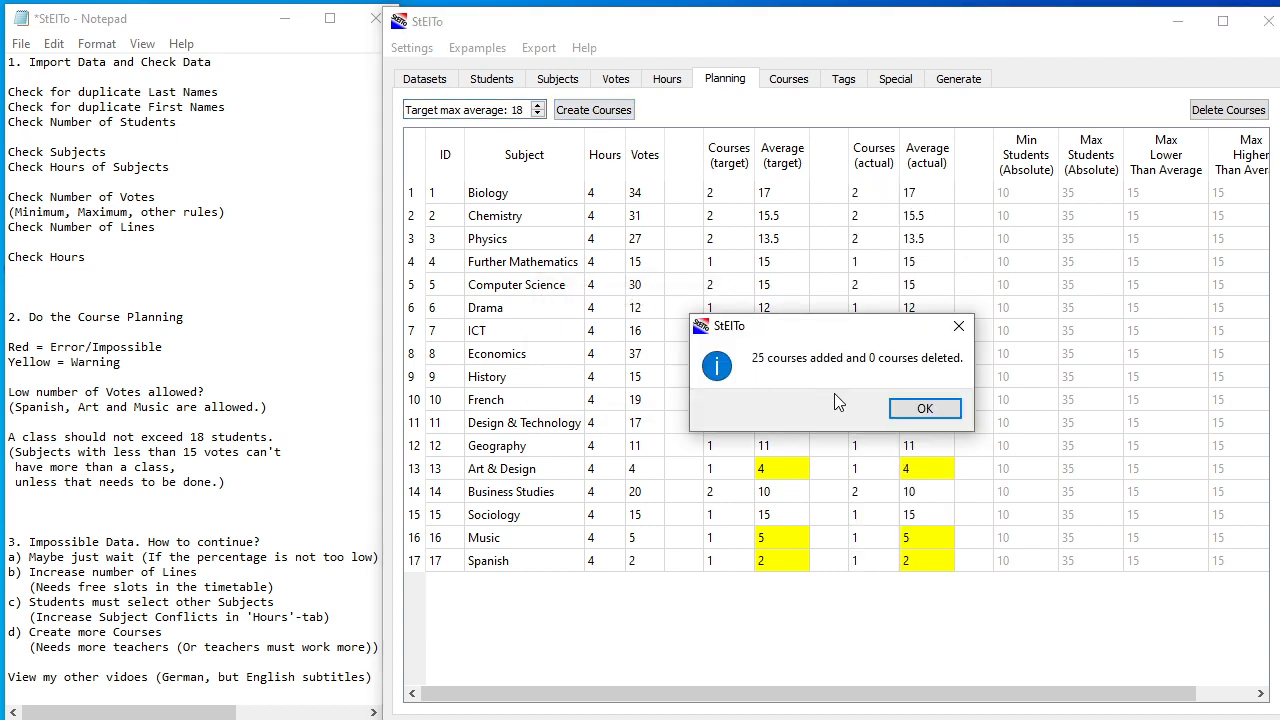
pyautogui.click(923, 408)
pyautogui.click(784, 86)
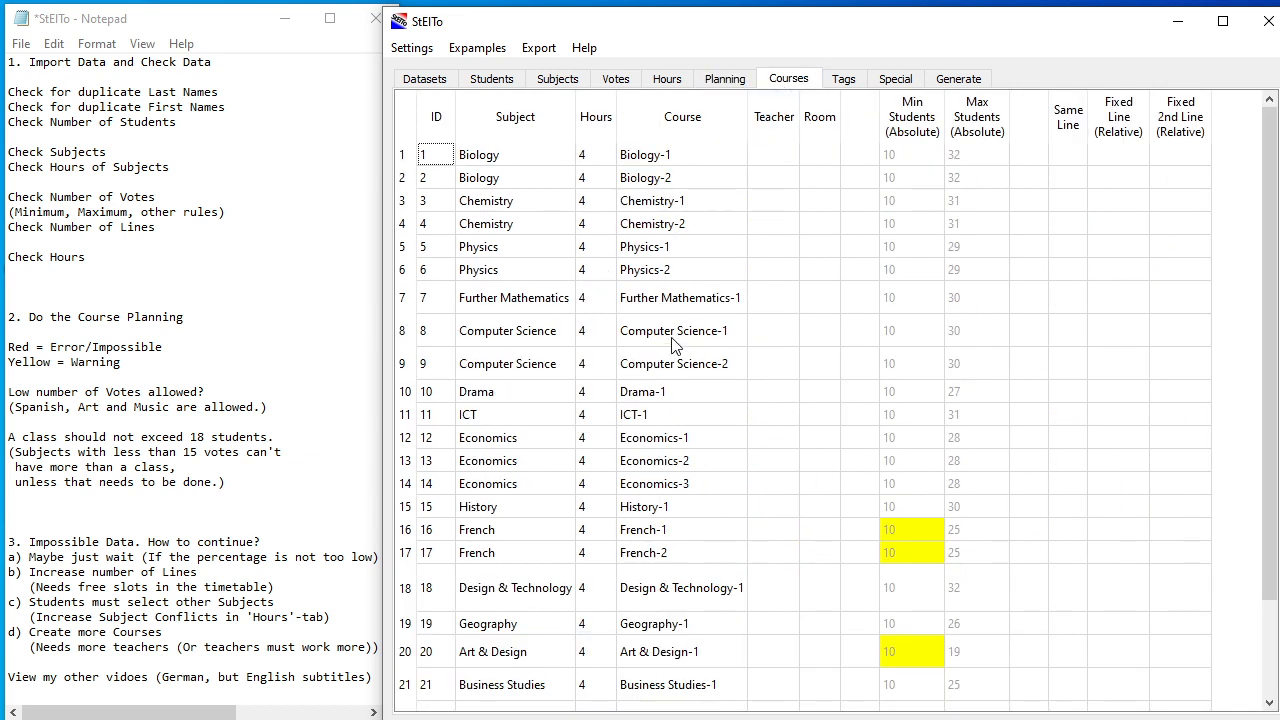
# Set the absolute minimum number of students for 4-hour subjects to 2 and check the course planning
pyautogui.click(737, 90)
pyautogui.click(674, 84)
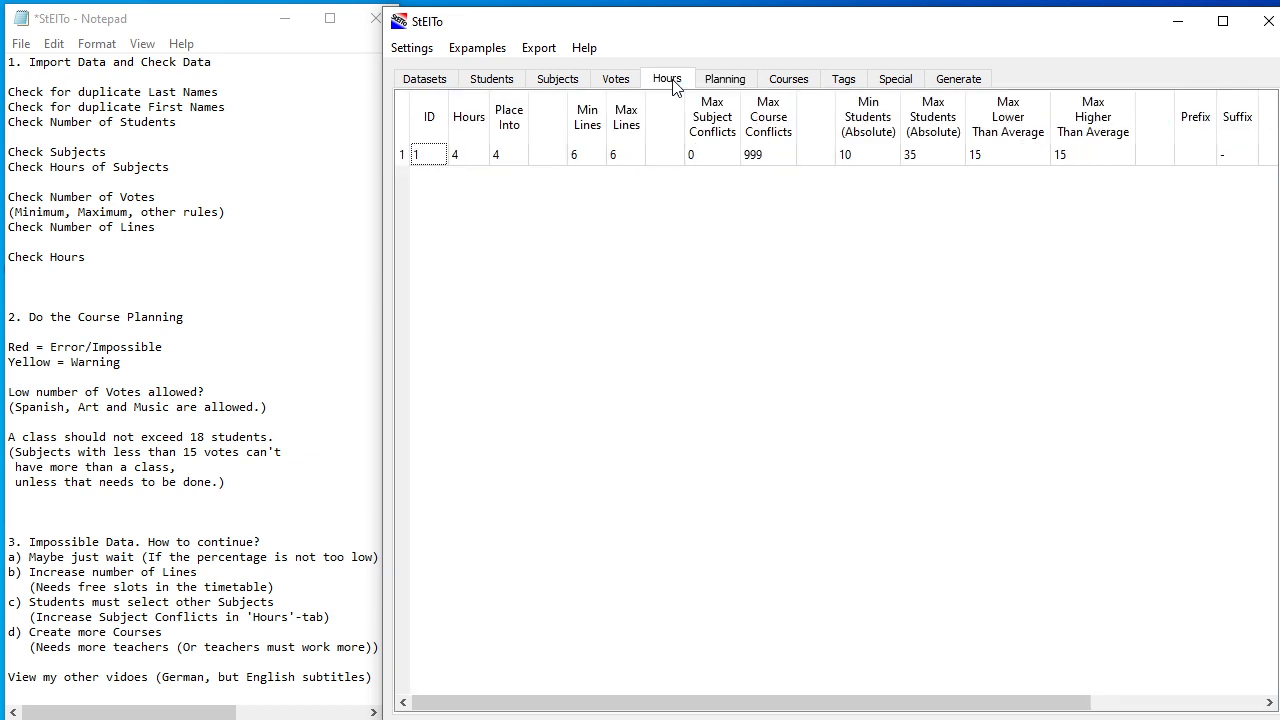
pyautogui.click(723, 80)
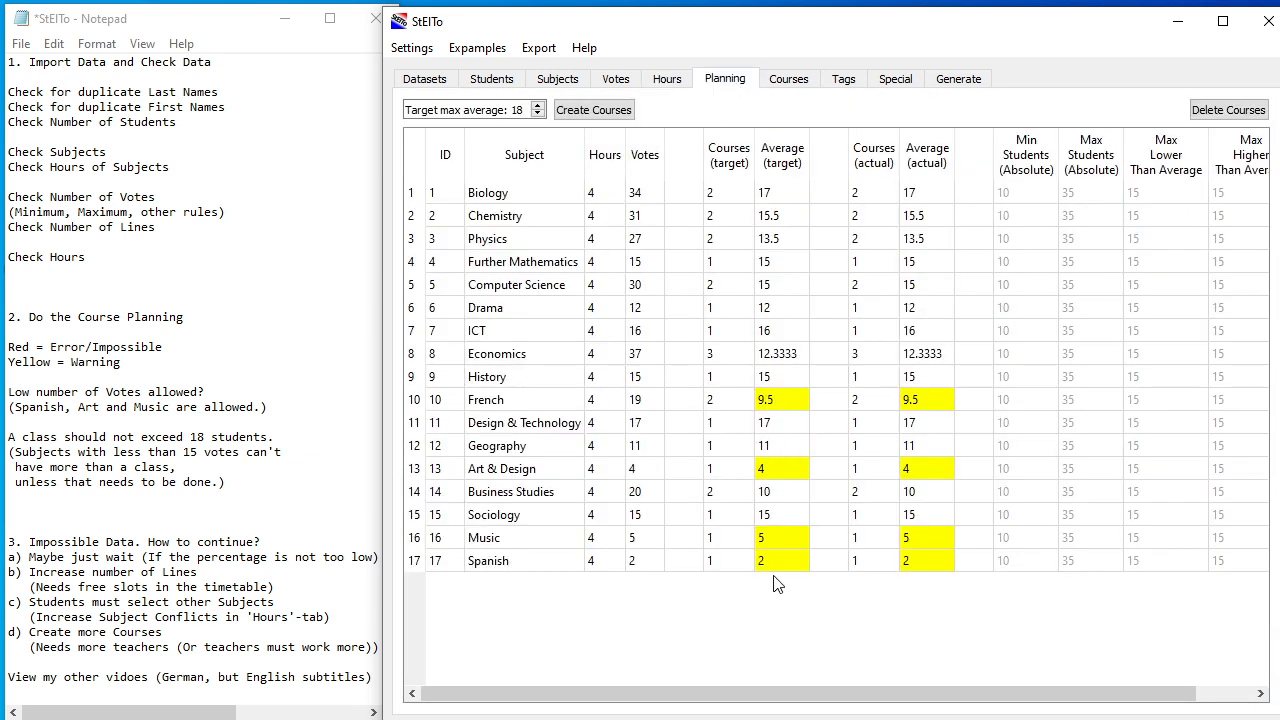
pyautogui.click(679, 84)
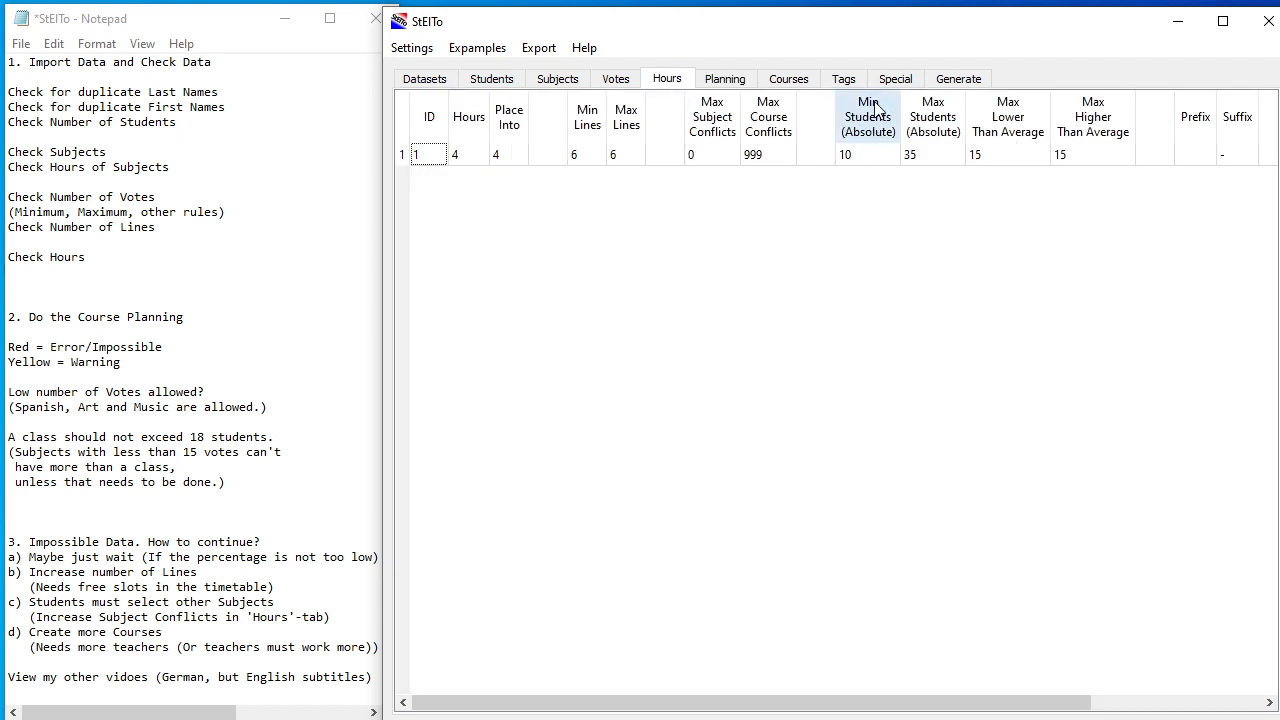
pyautogui.doubleClick(851, 156)
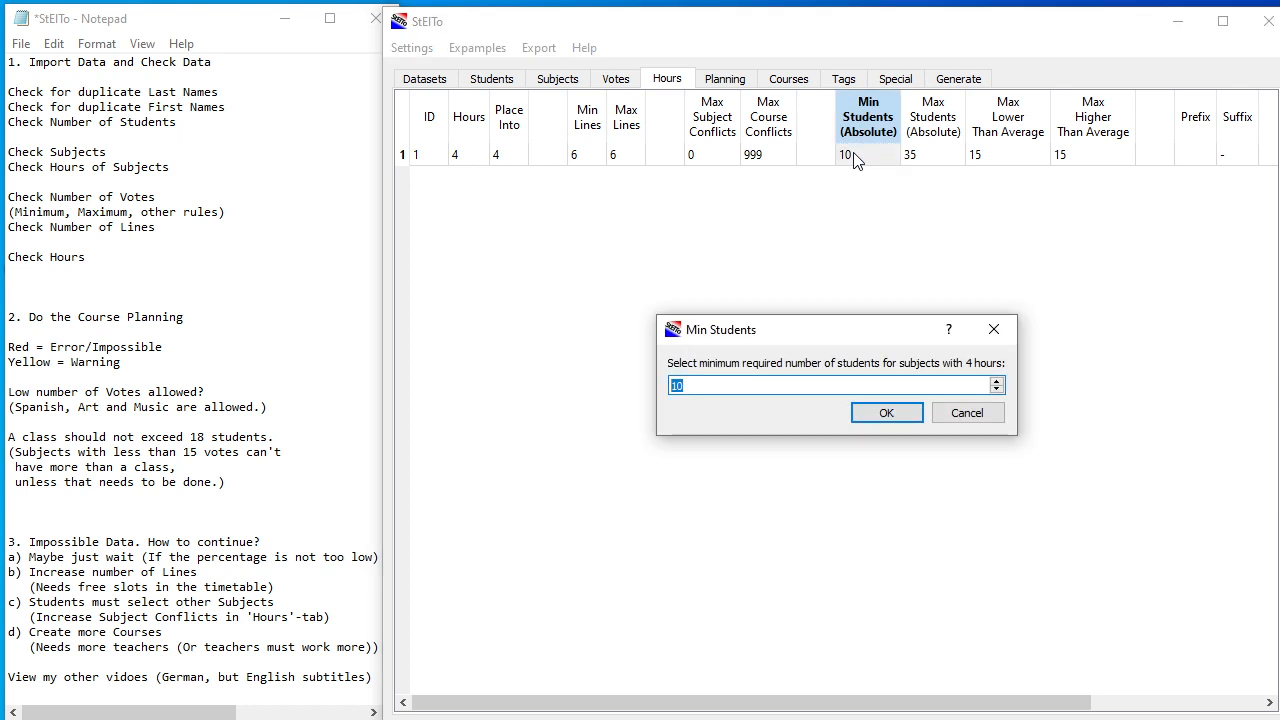
pyautogui.write('2')
pyautogui.click(886, 411)
pyautogui.click(736, 86)
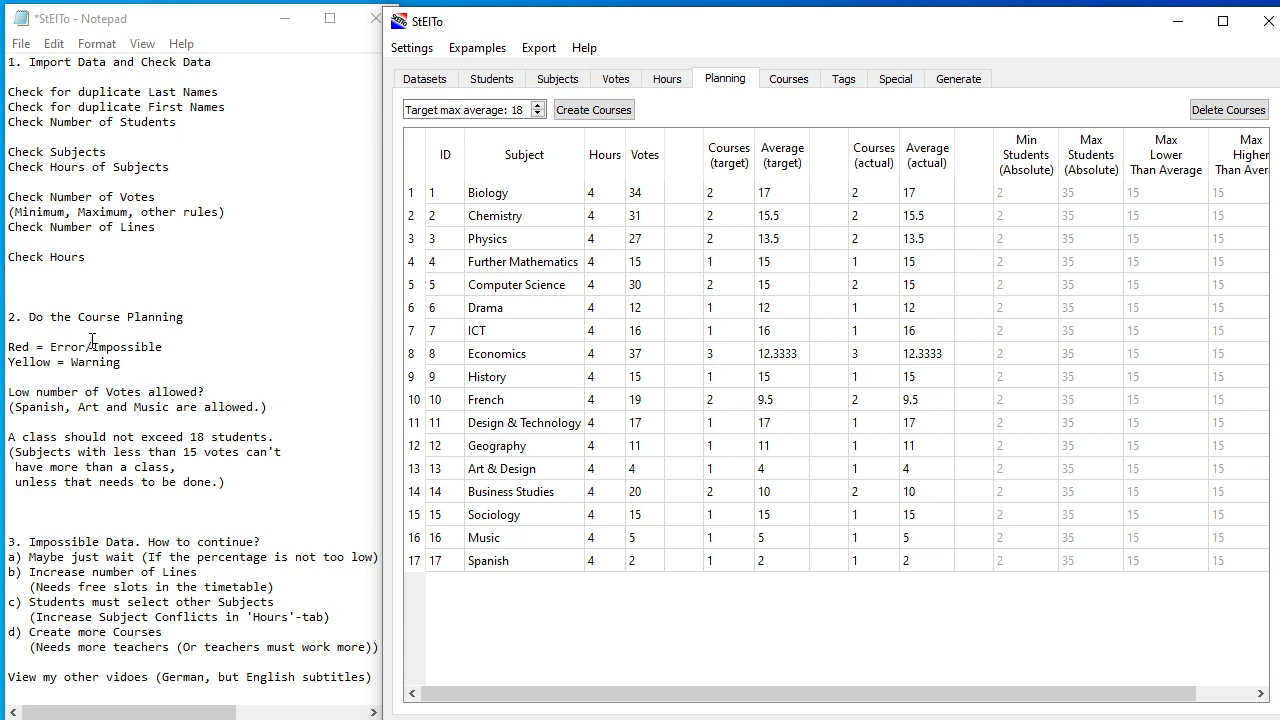
# Start generating the timetable lines for the planned courses
pyautogui.click(952, 88)
pyautogui.click(888, 162)
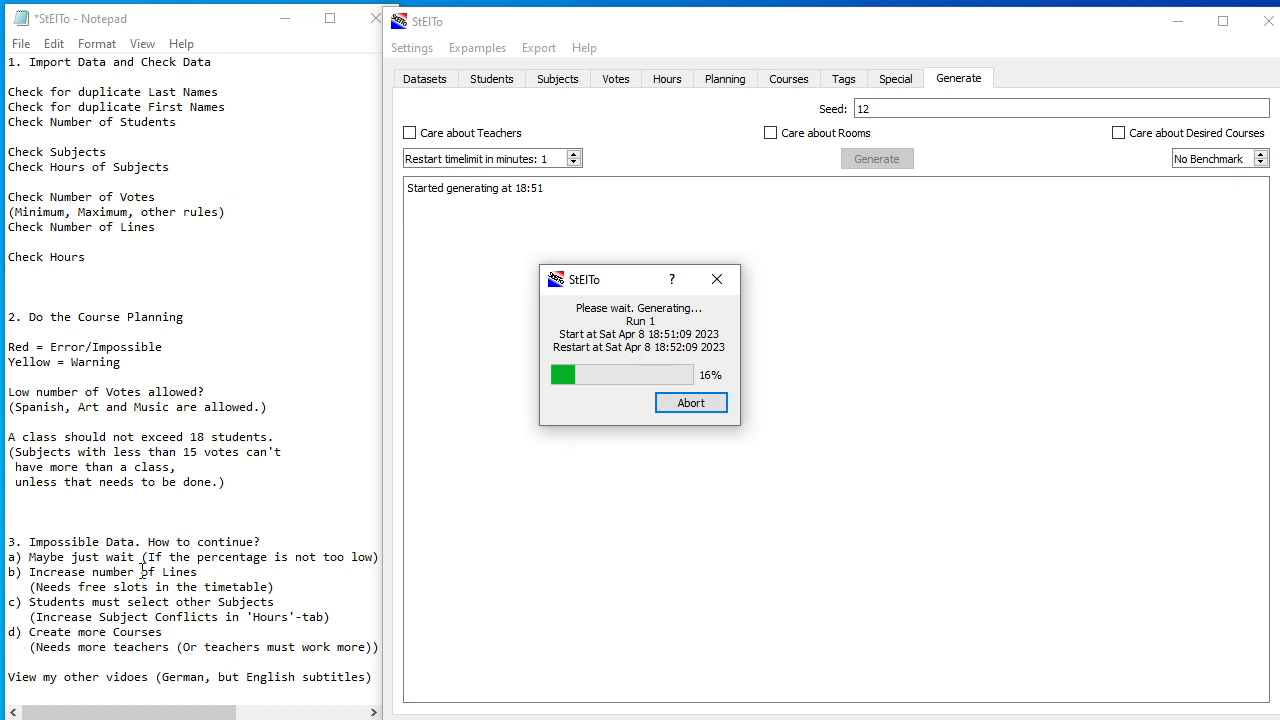
# Abort the running generation and generate the lines with a maximum of 8 lines for 4-hour subjects
pyautogui.click(700, 404)
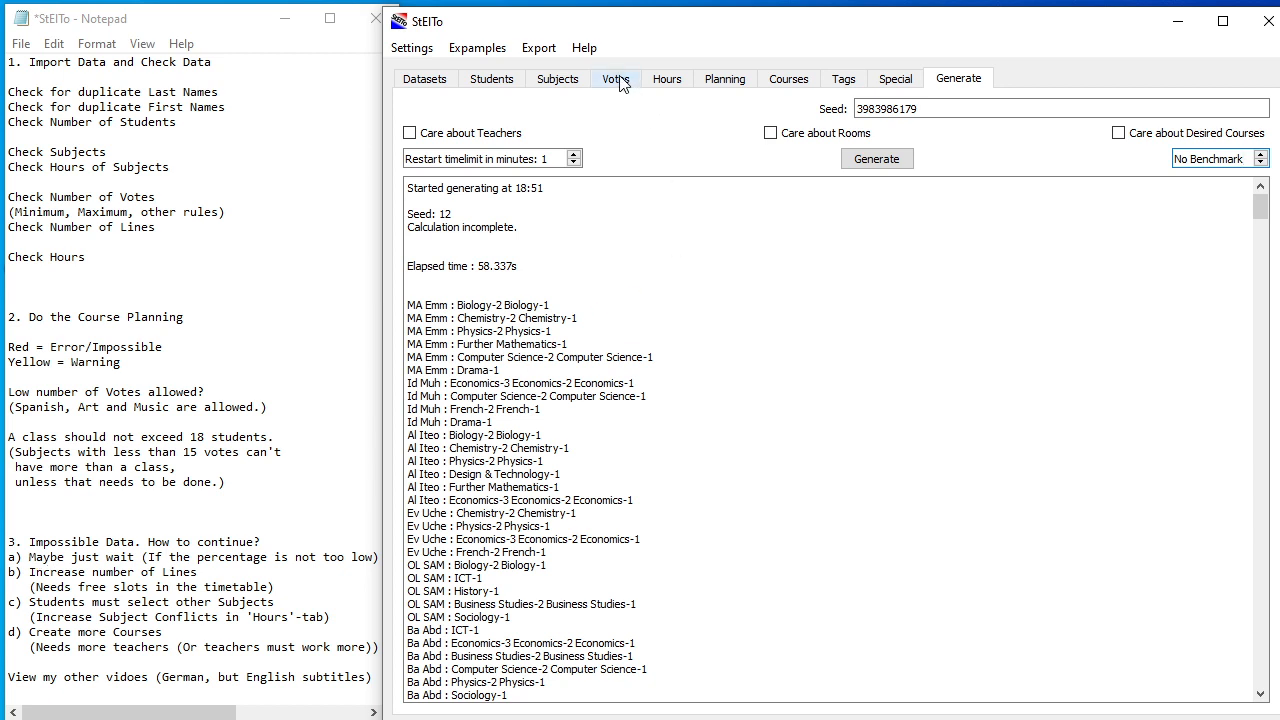
pyautogui.click(660, 81)
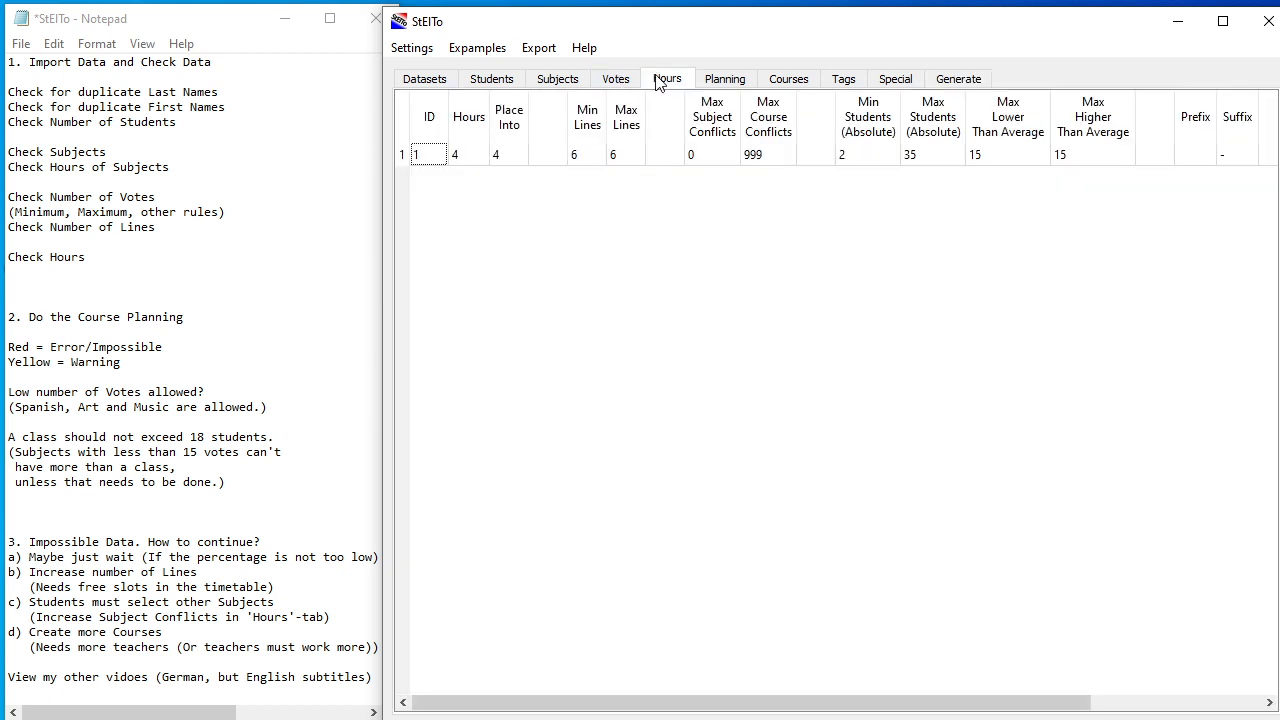
pyautogui.doubleClick(631, 158)
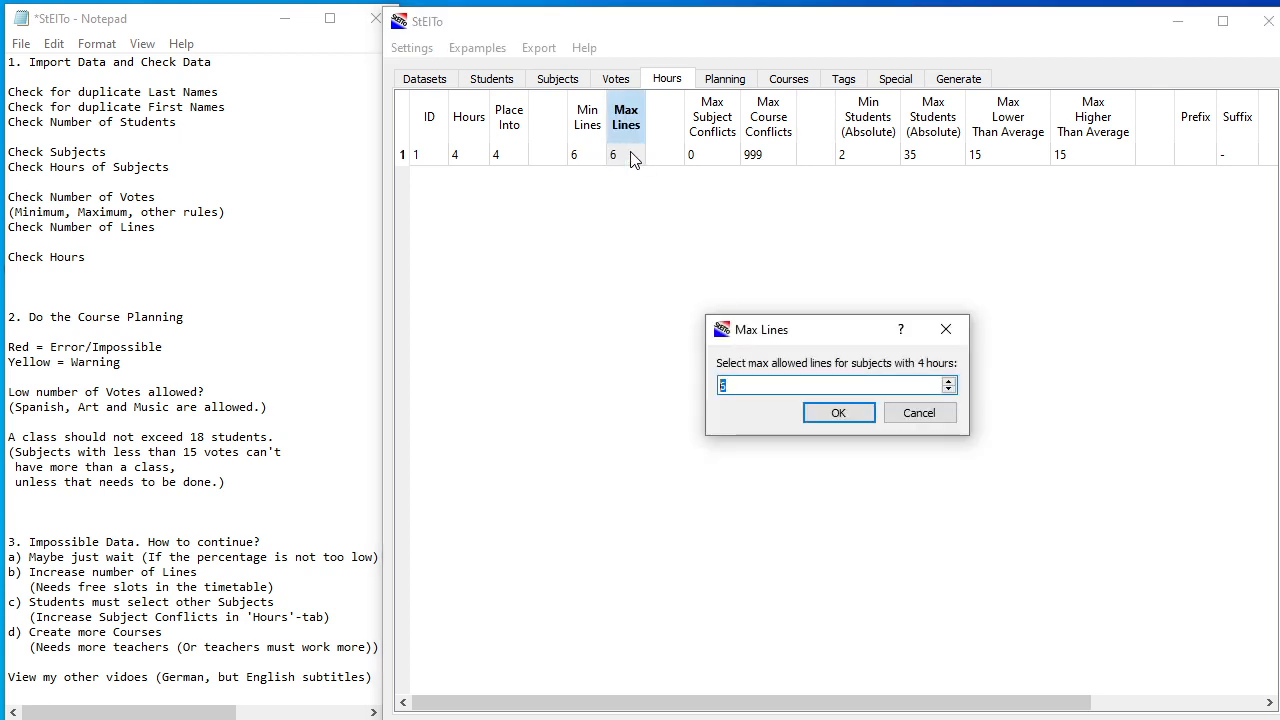
pyautogui.write('8')
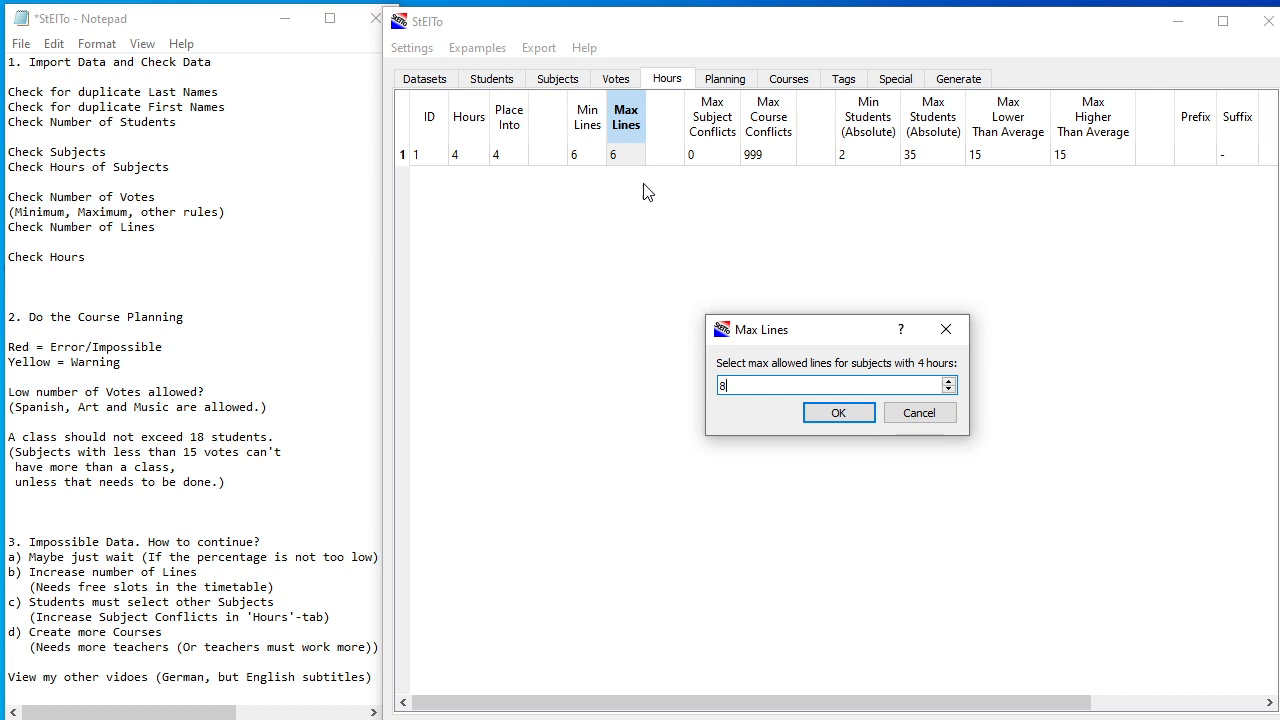
pyautogui.click(835, 413)
pyautogui.click(950, 79)
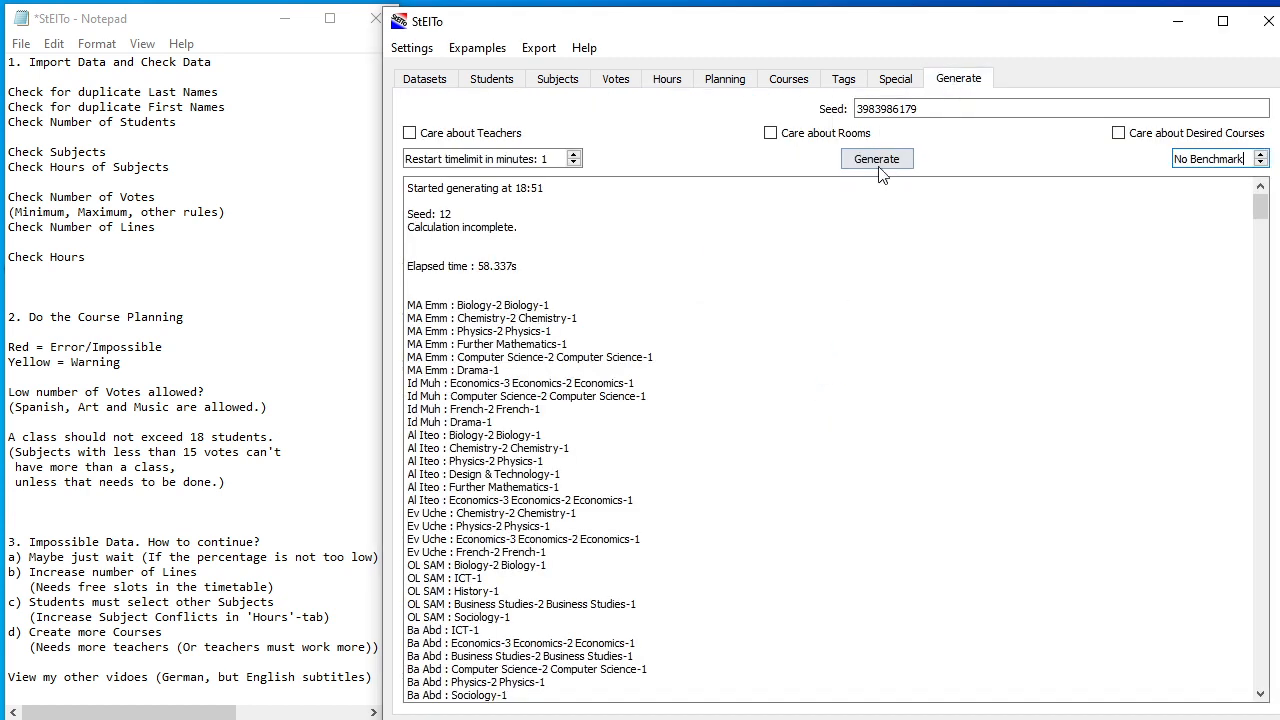
pyautogui.click(880, 167)
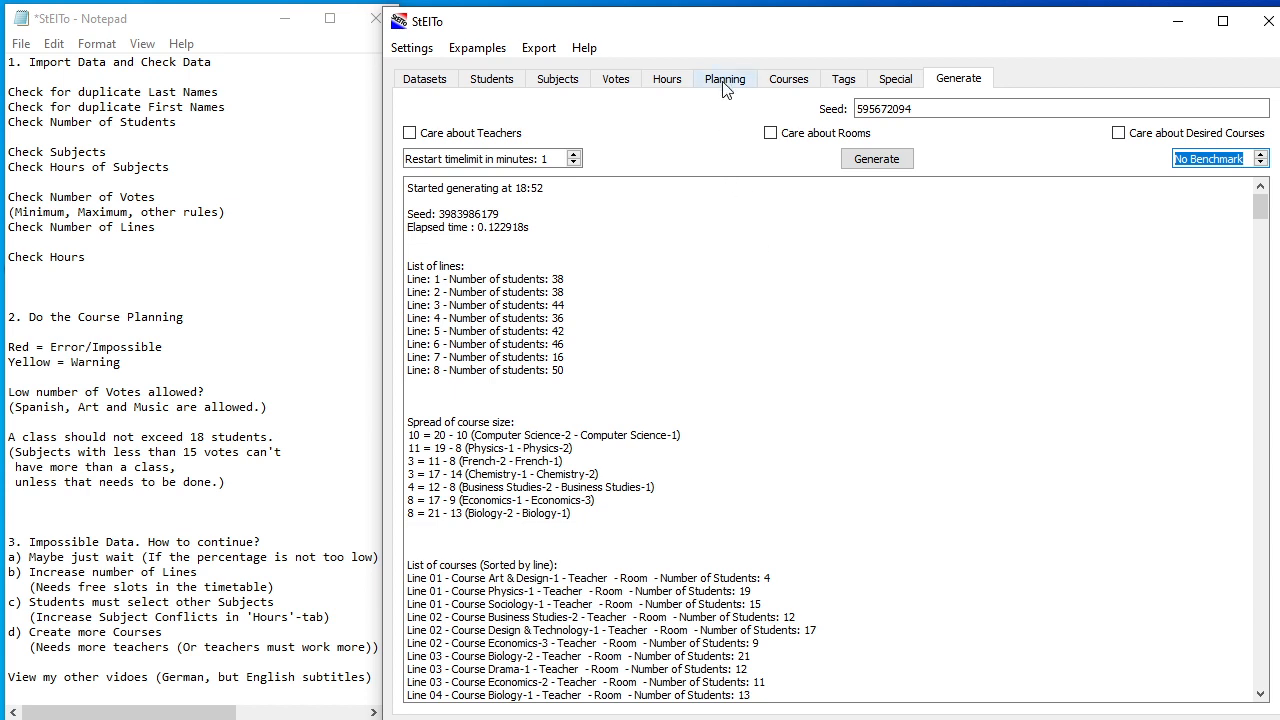
# Set the maximum allowed lines for 4-hour subjects back to 6
pyautogui.click(667, 80)
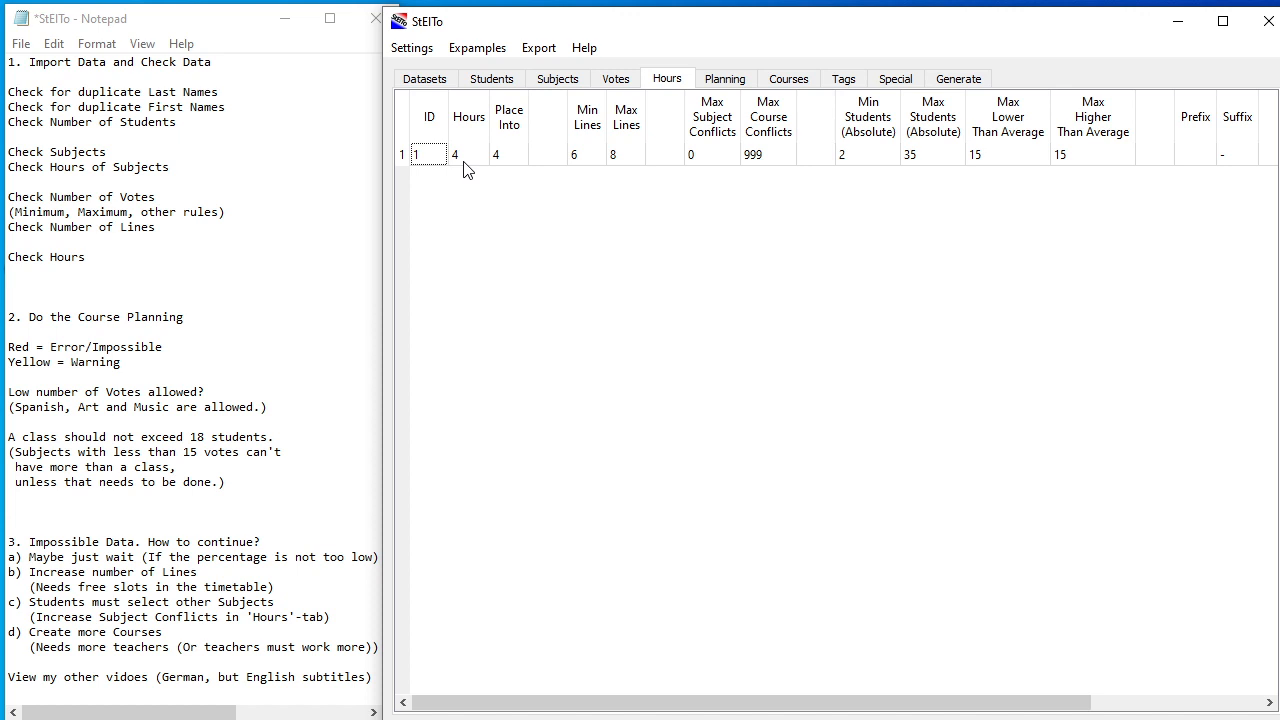
pyautogui.doubleClick(624, 160)
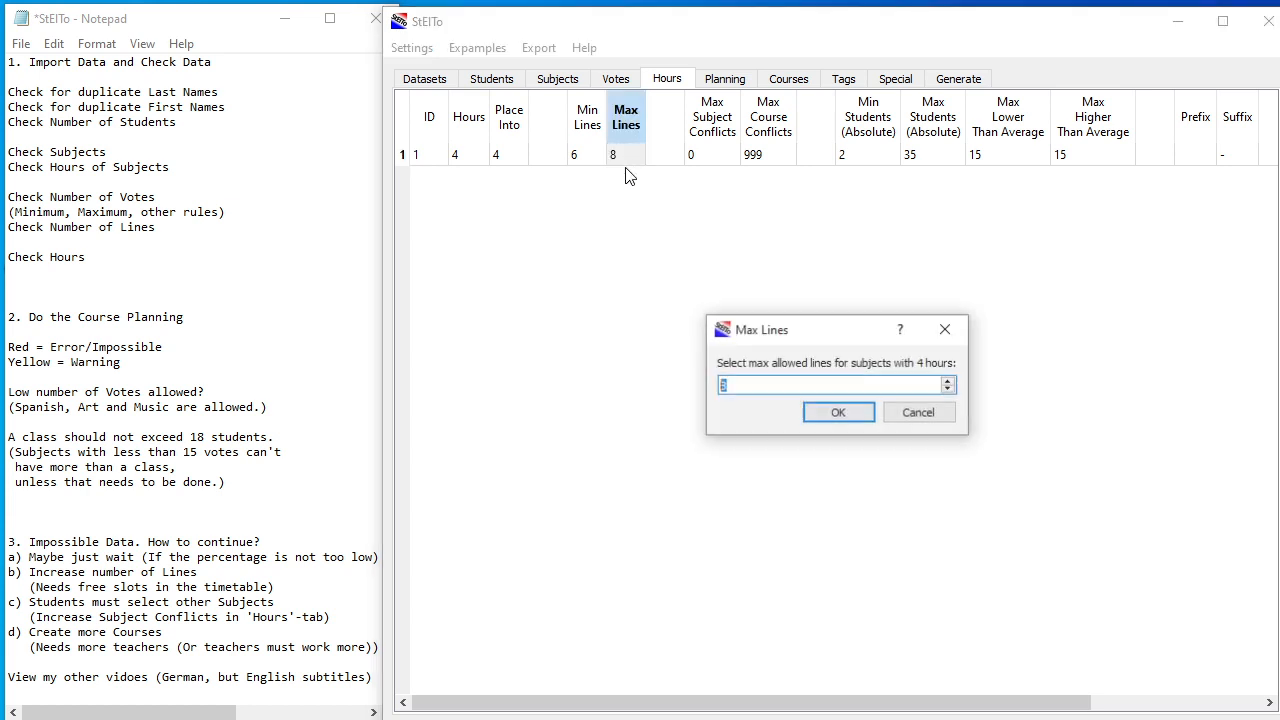
pyautogui.write('6')
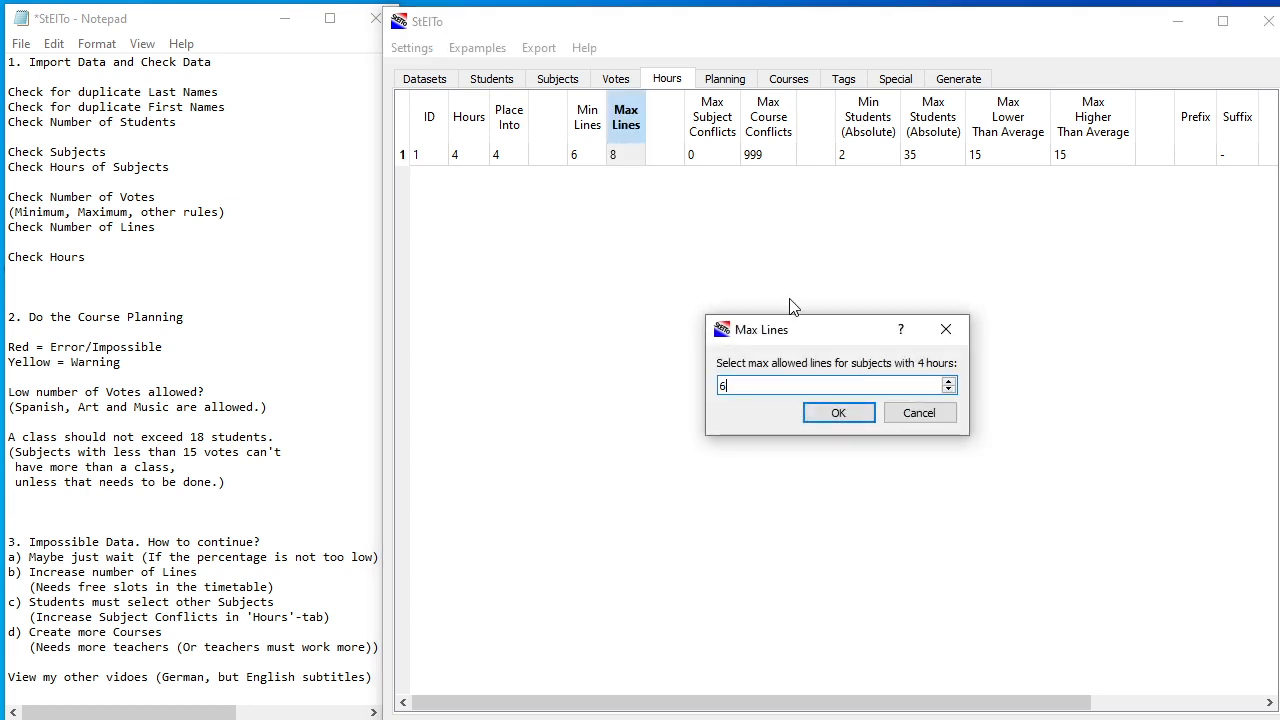
pyautogui.click(855, 415)
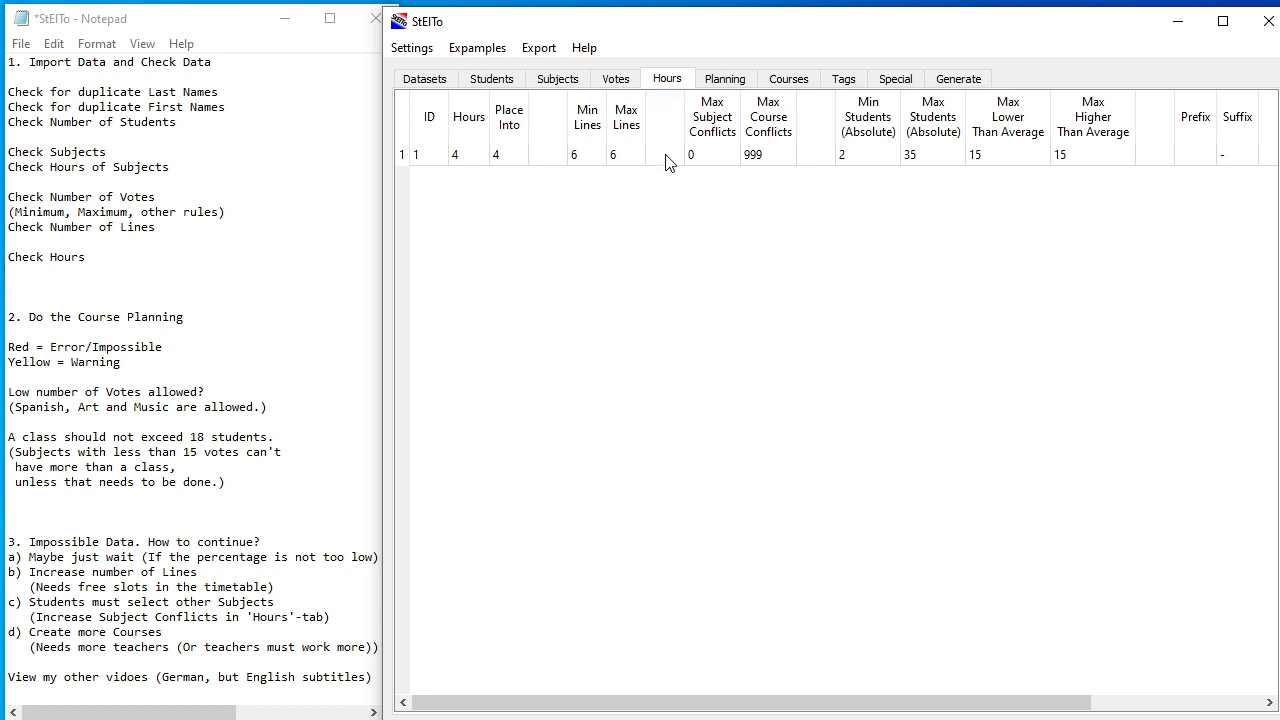
# Try to generate the lines again with at most 6 lines and abort the run
pyautogui.doubleClick(705, 158)
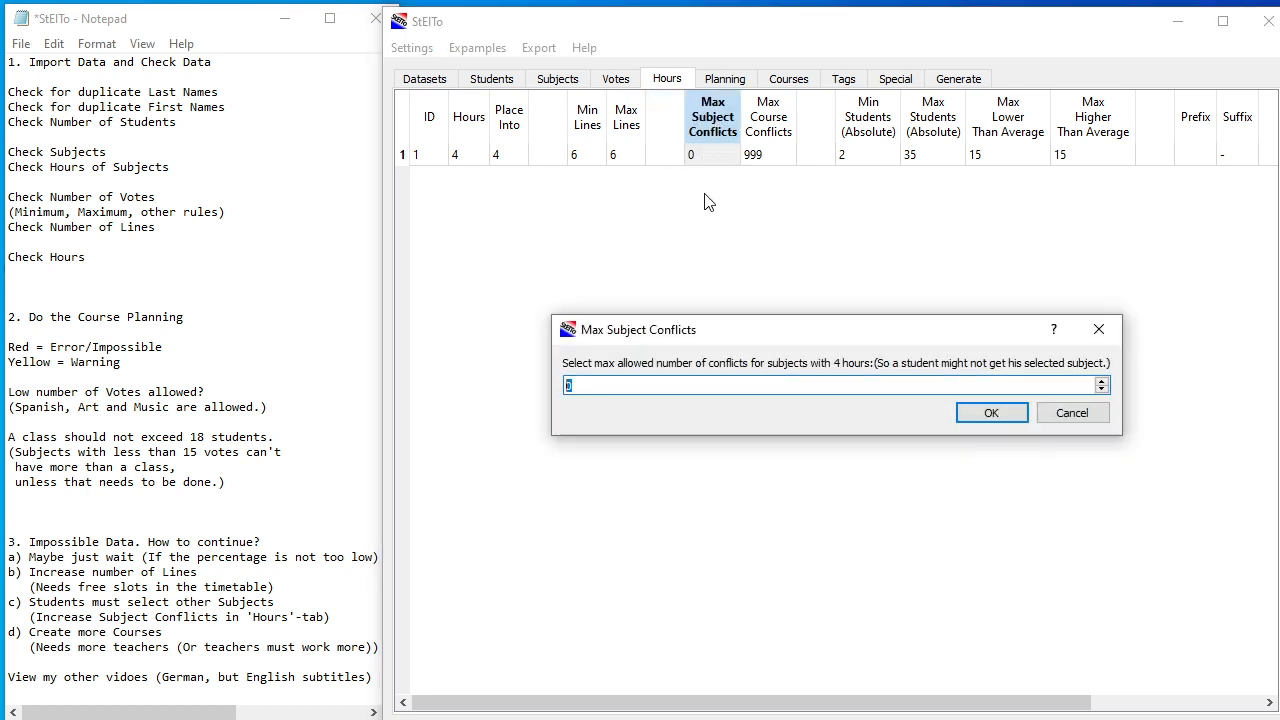
pyautogui.click(1083, 419)
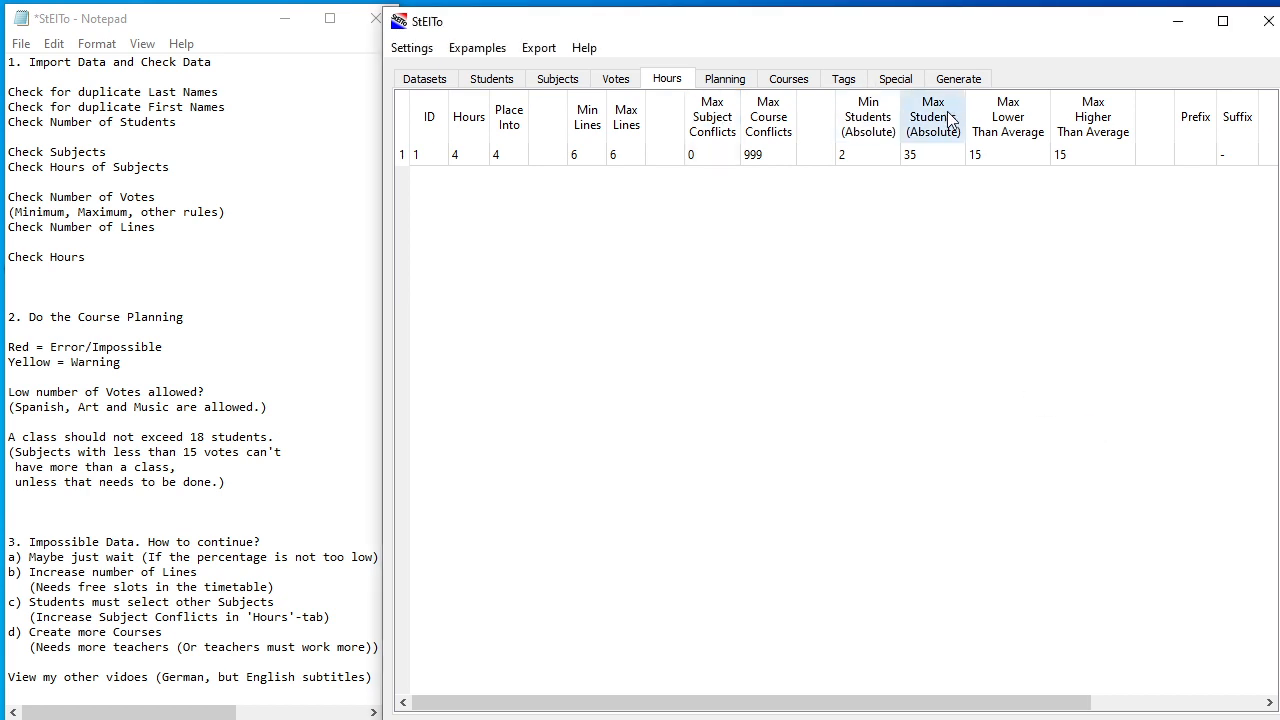
pyautogui.click(958, 78)
pyautogui.click(876, 159)
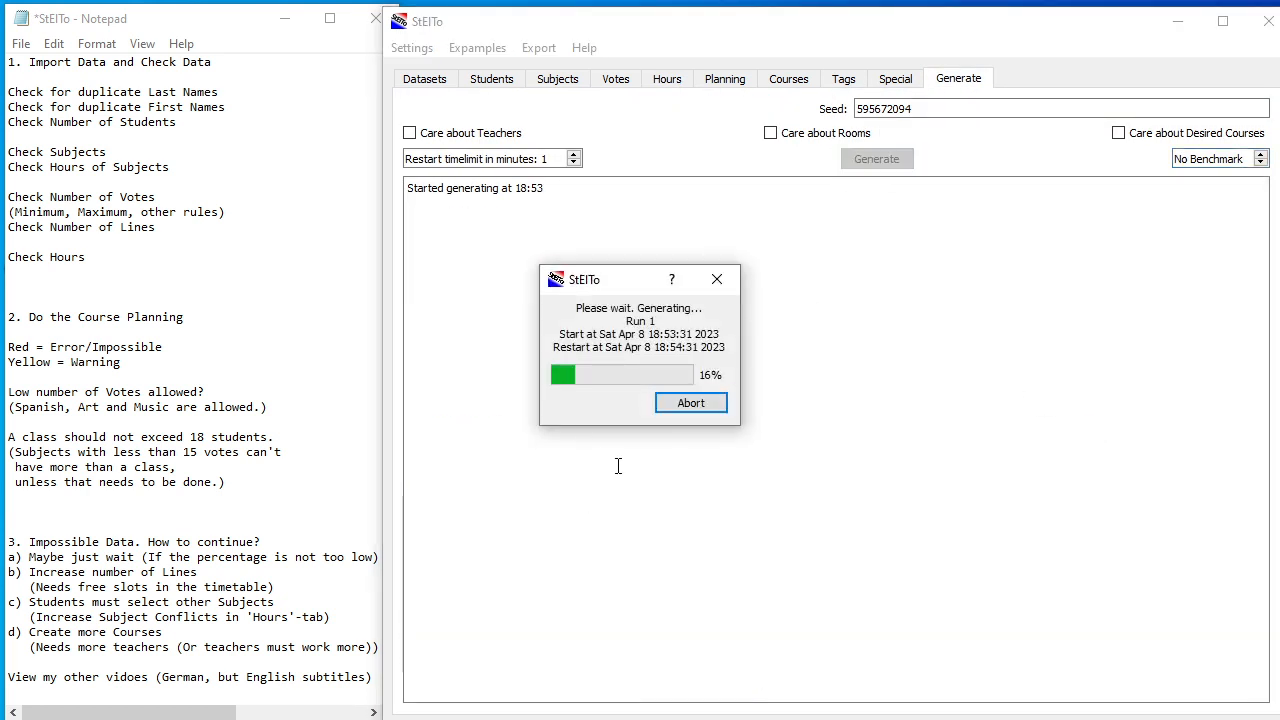
pyautogui.click(690, 405)
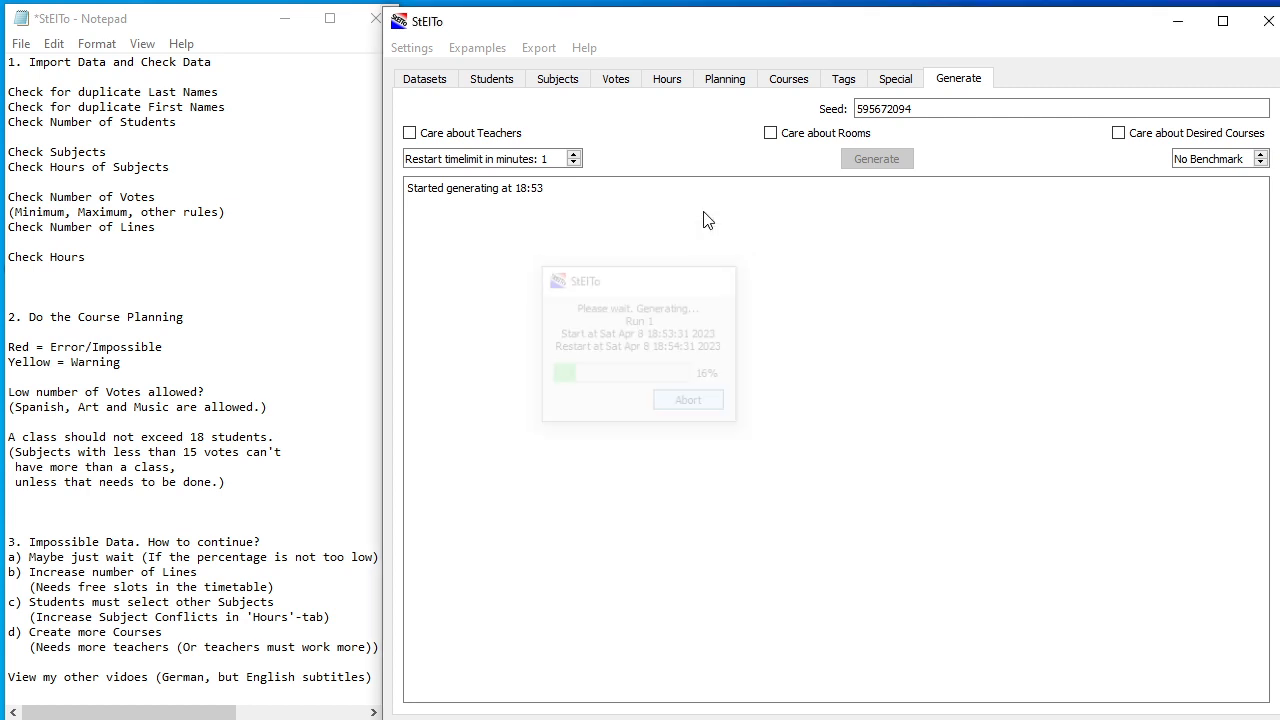
# Set the maximum subject conflicts for 4-hour subjects to 20 and generate the lines
pyautogui.click(667, 80)
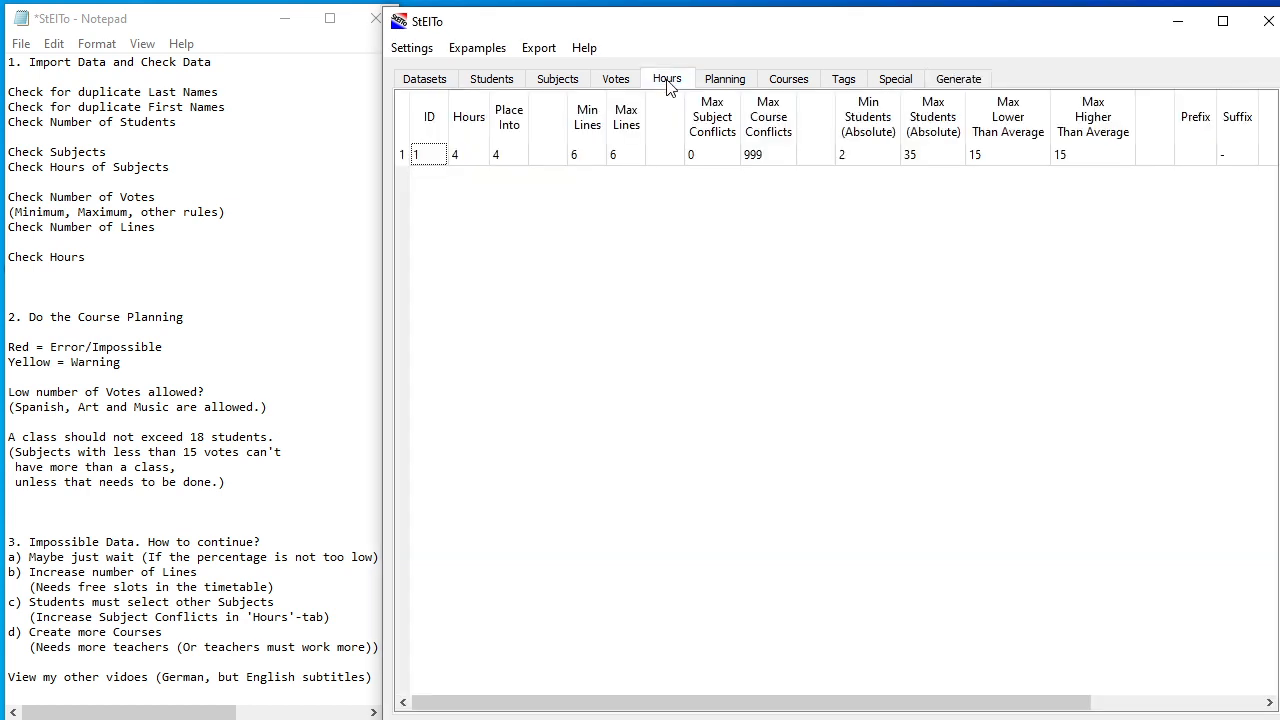
pyautogui.doubleClick(709, 158)
pyautogui.write('20')
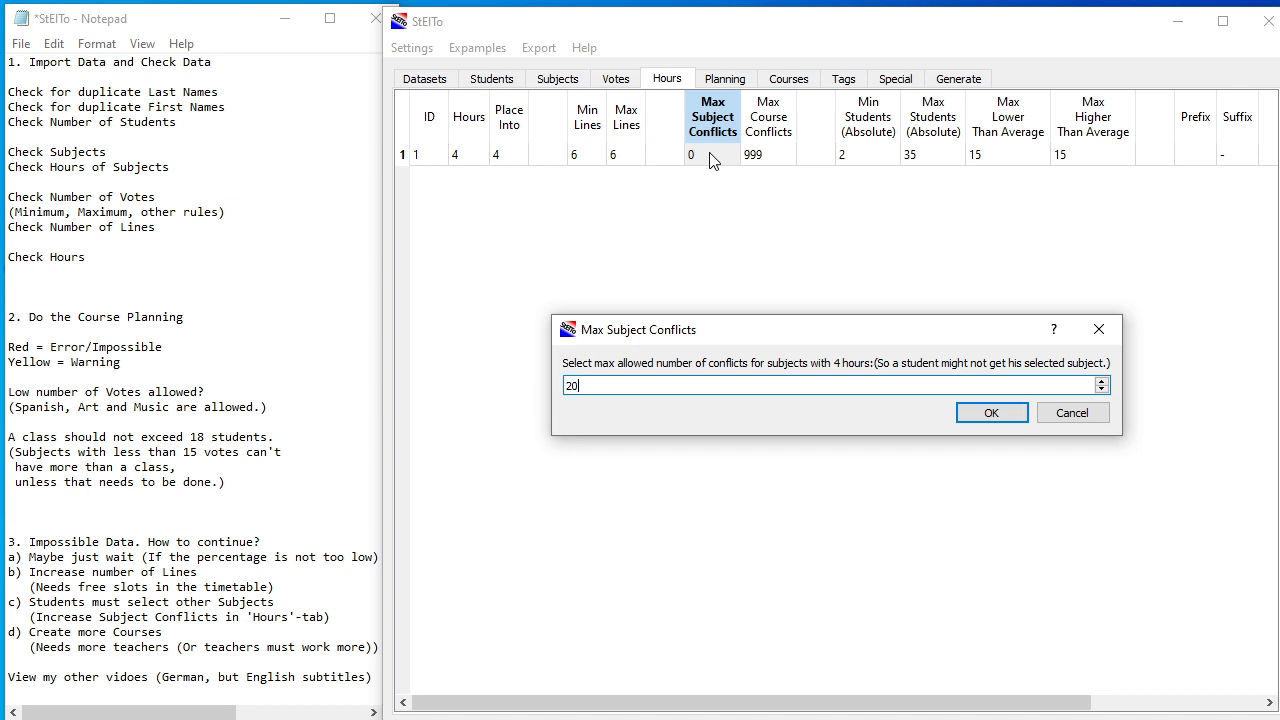
pyautogui.press('Return')
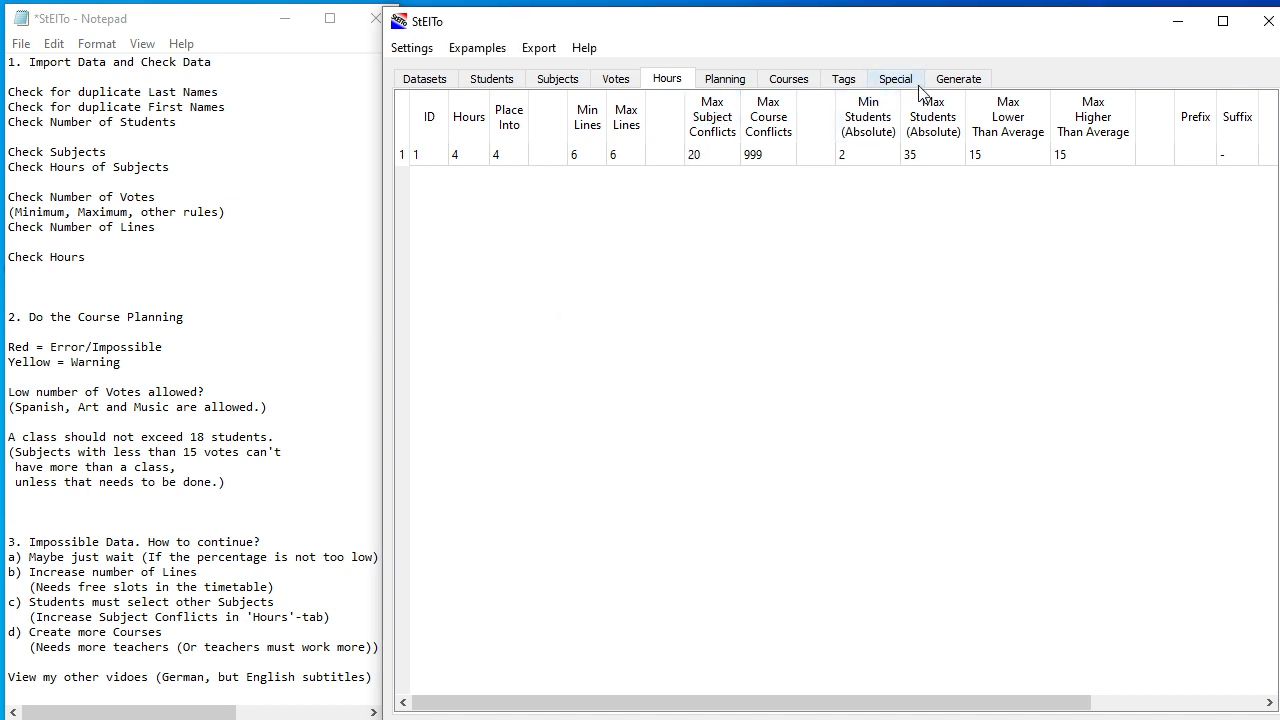
pyautogui.click(958, 80)
pyautogui.click(890, 160)
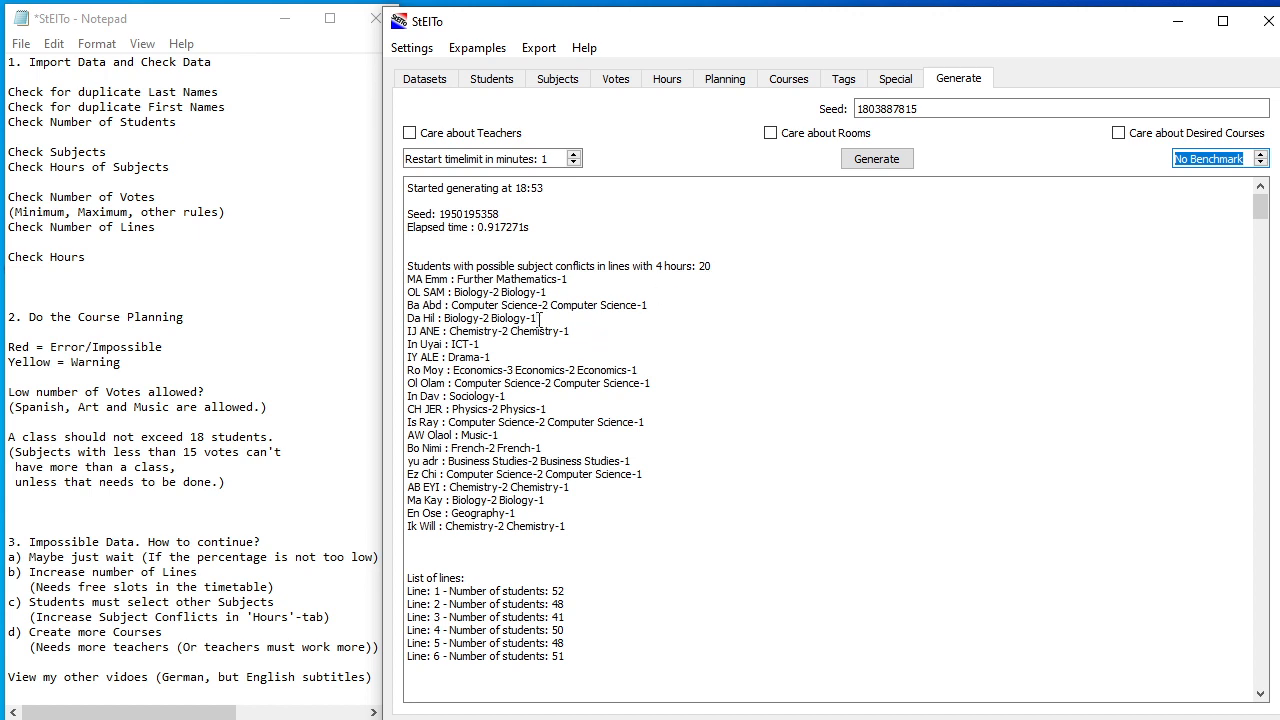
# Enlarge the result text and examine the students with possible subject conflicts and each student's course assignments by line
pyautogui.click(420, 290)
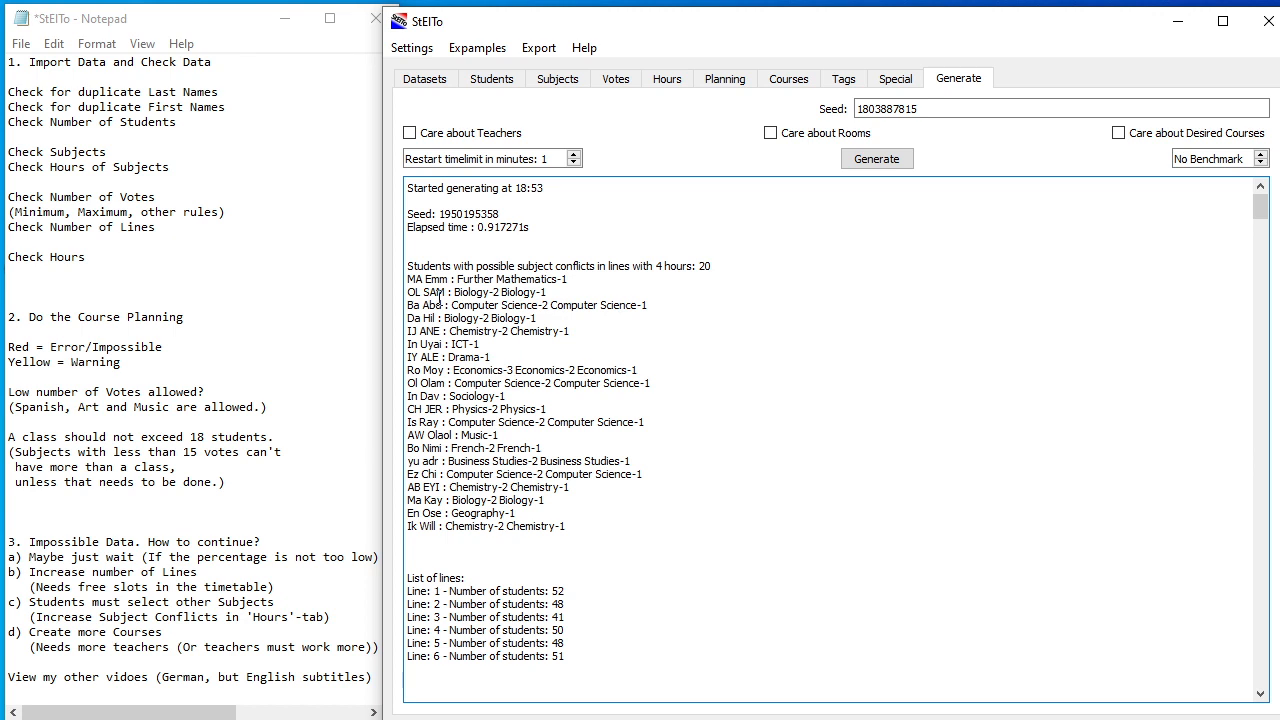
pyautogui.scroll(1, 518, 276)
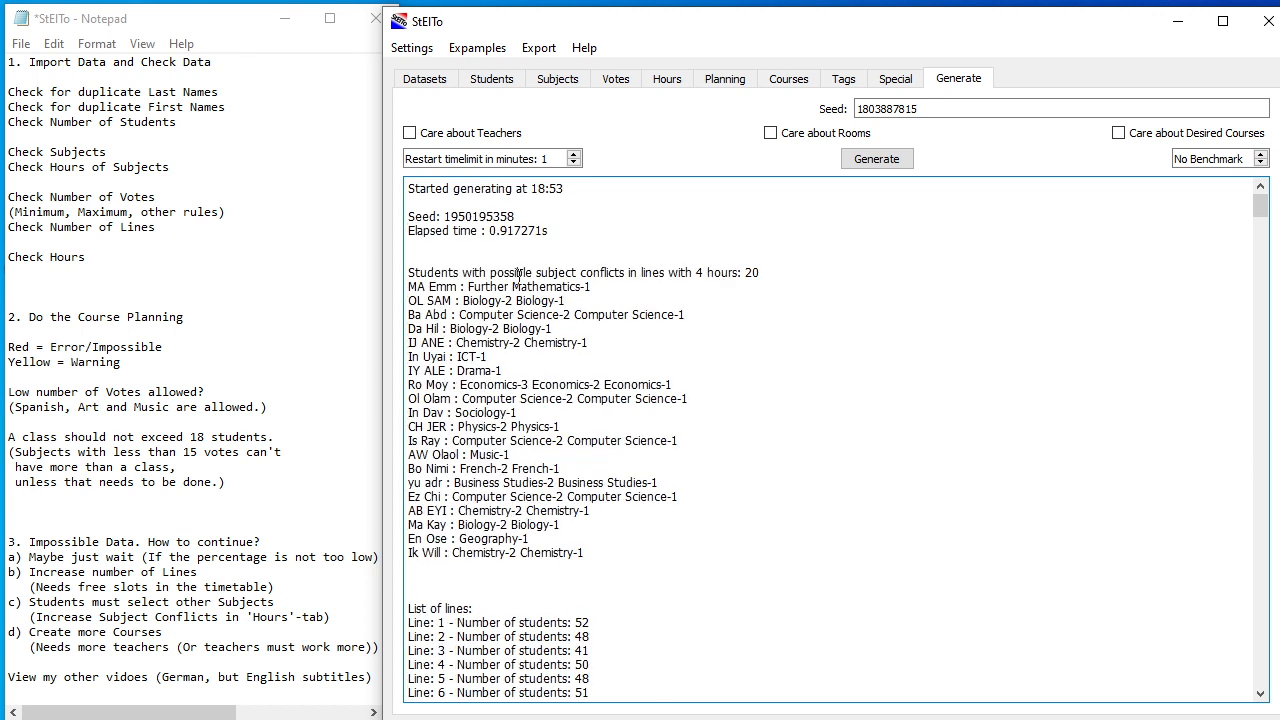
pyautogui.scroll(2, 518, 276)
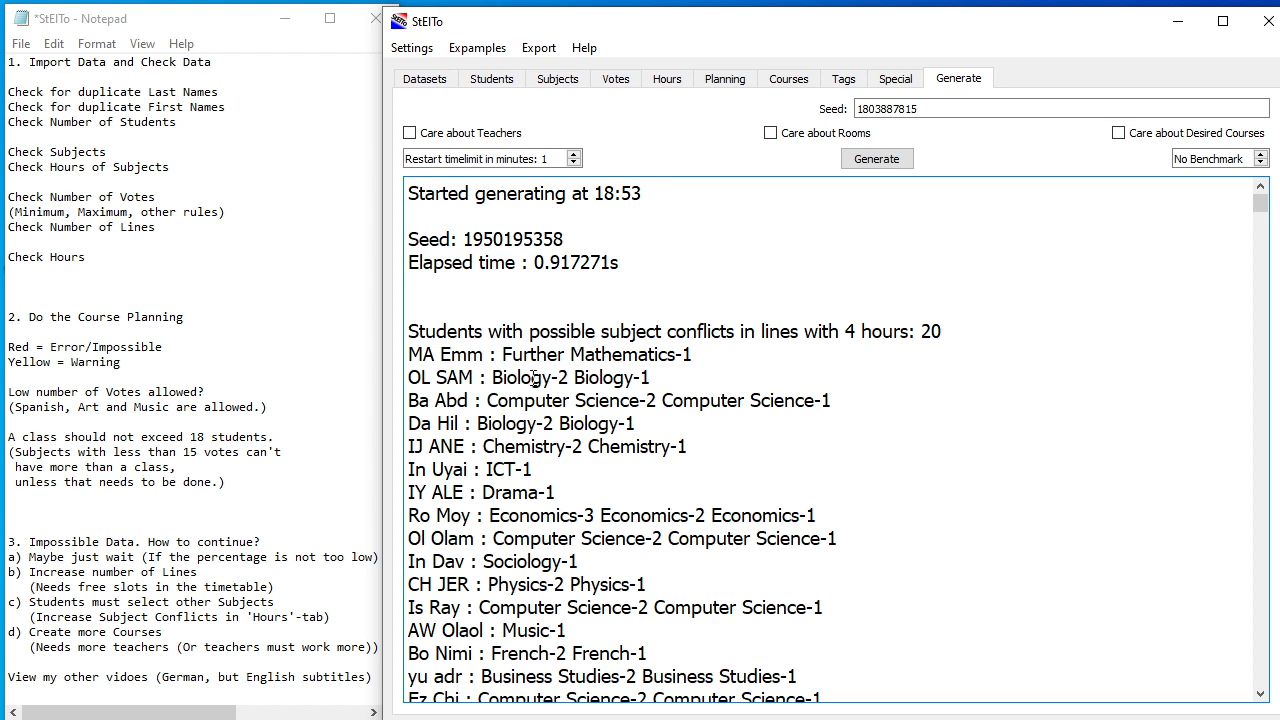
pyautogui.scroll(-15, 442, 366)
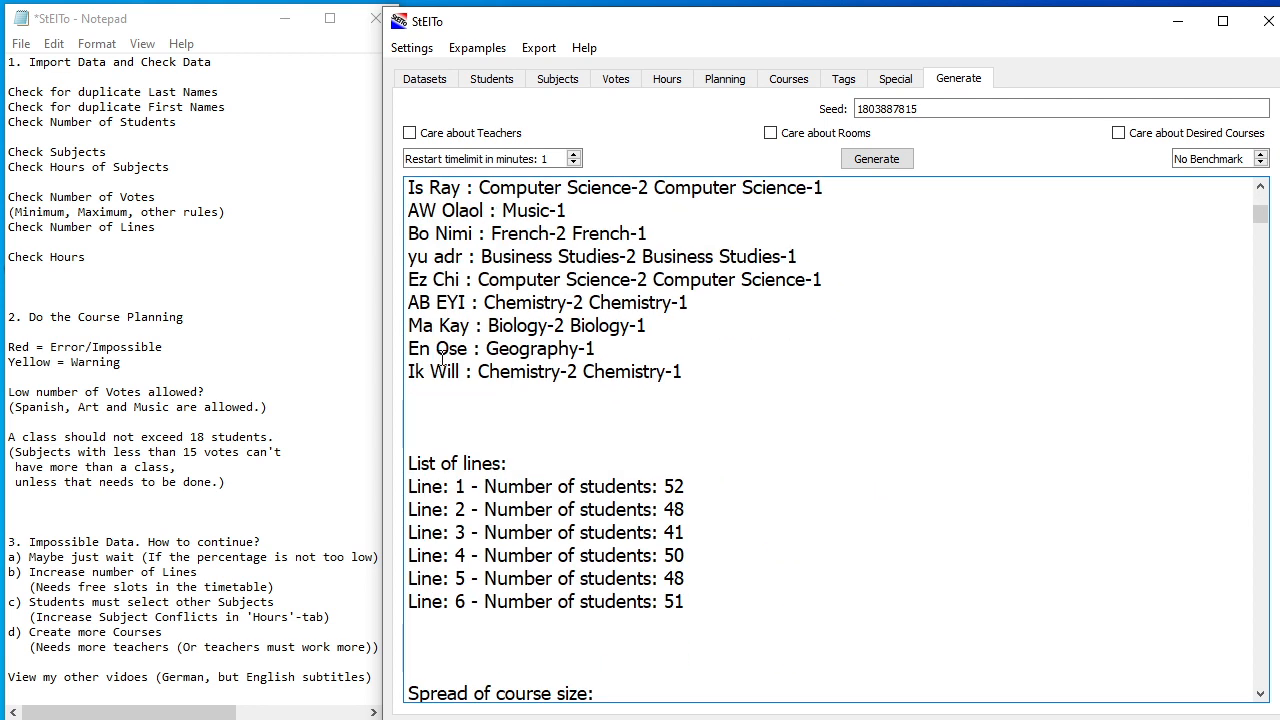
pyautogui.scroll(-20, 469, 347)
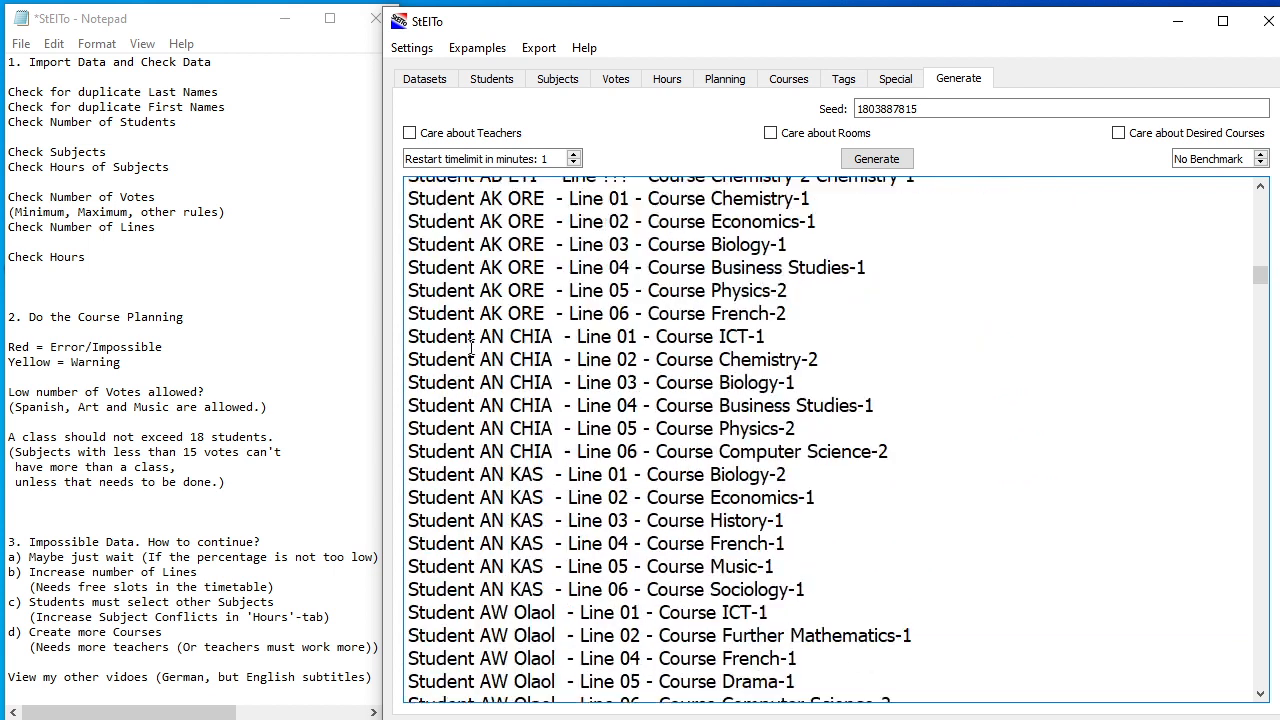
pyautogui.scroll(-18, 475, 355)
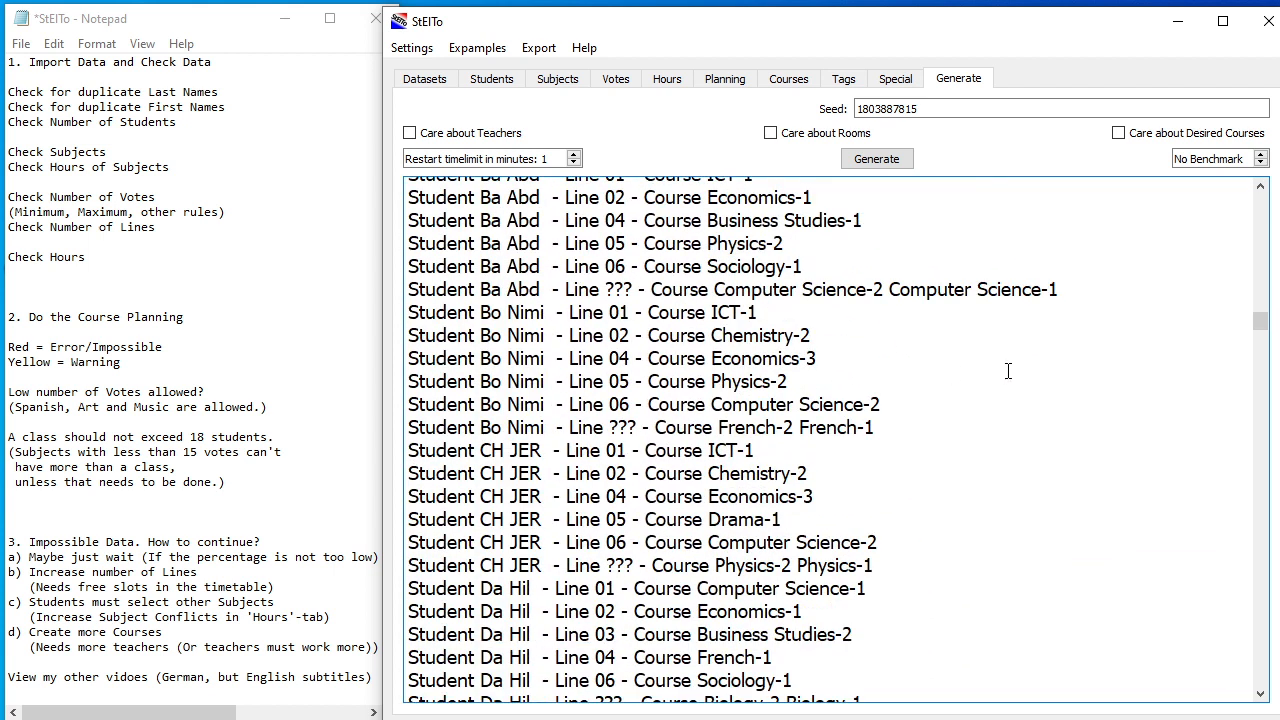
pyautogui.scroll(-6, 1006, 371)
pyautogui.scroll(-20, 763, 414)
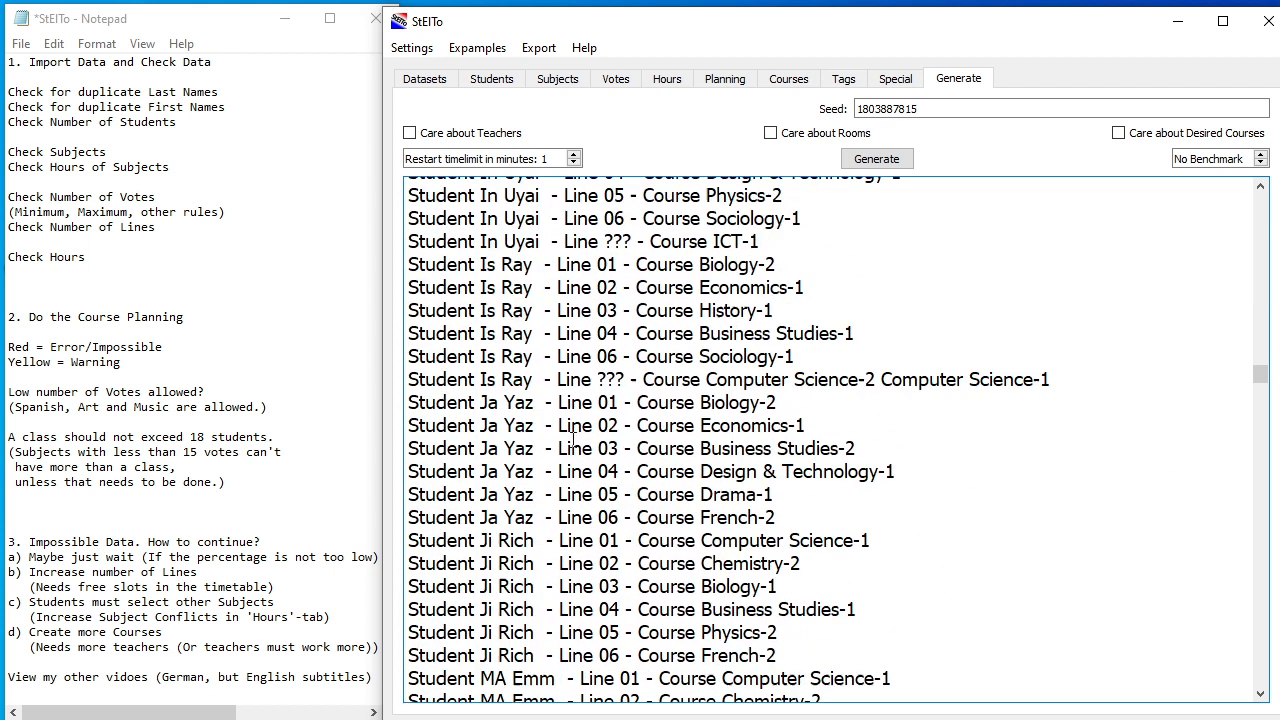
pyautogui.scroll(-11, 568, 438)
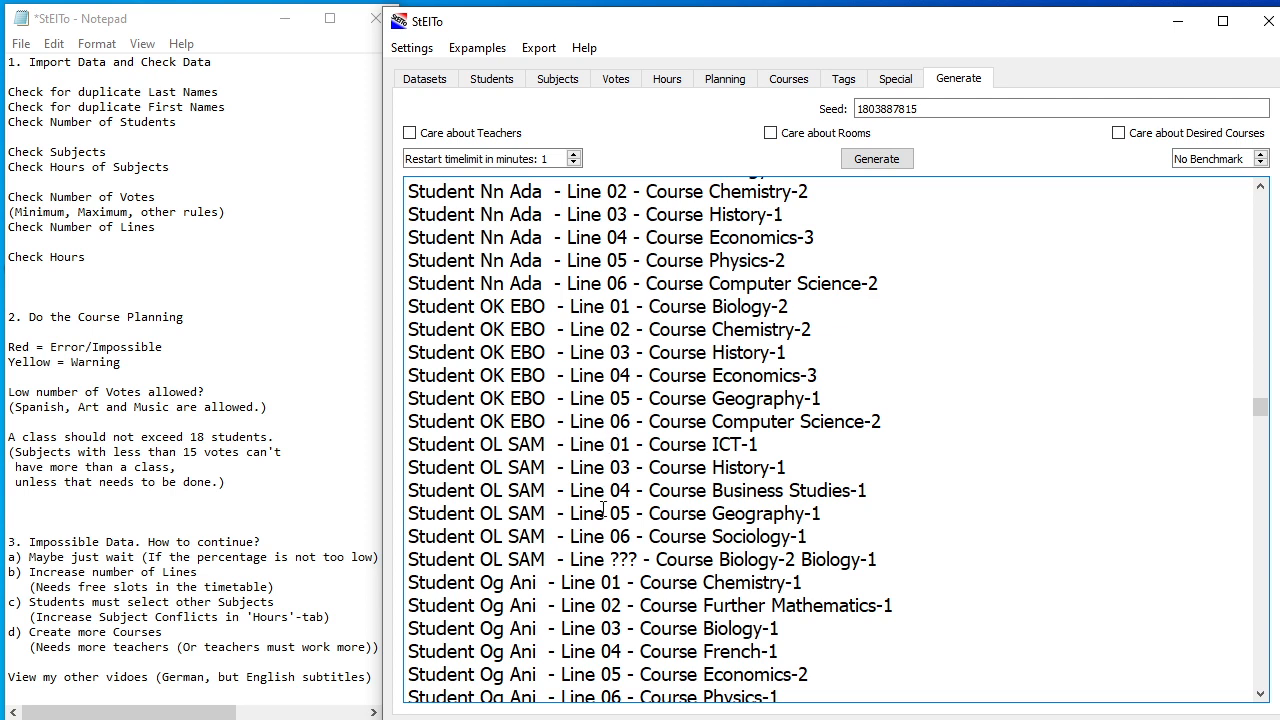
# Go back through the generated results to review the courses sorted by line and the list of subject conflicts
pyautogui.scroll(15, 535, 520)
pyautogui.scroll(20, 537, 534)
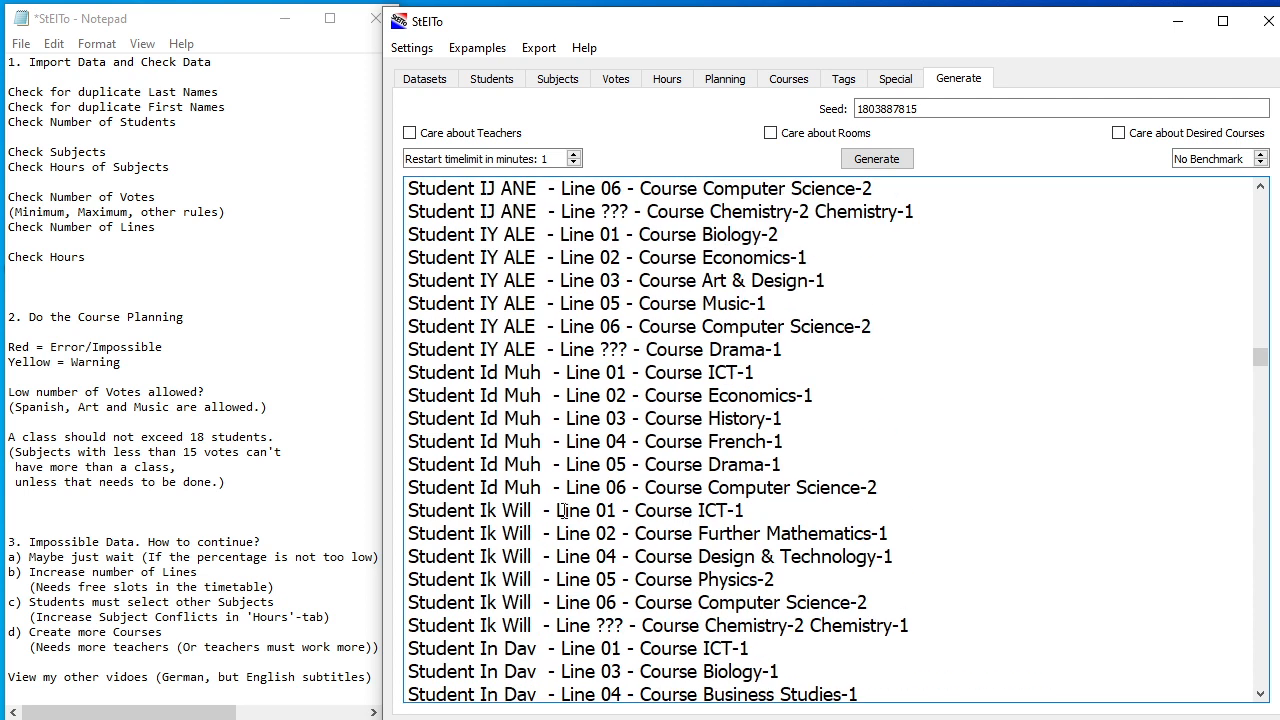
pyautogui.scroll(15, 580, 505)
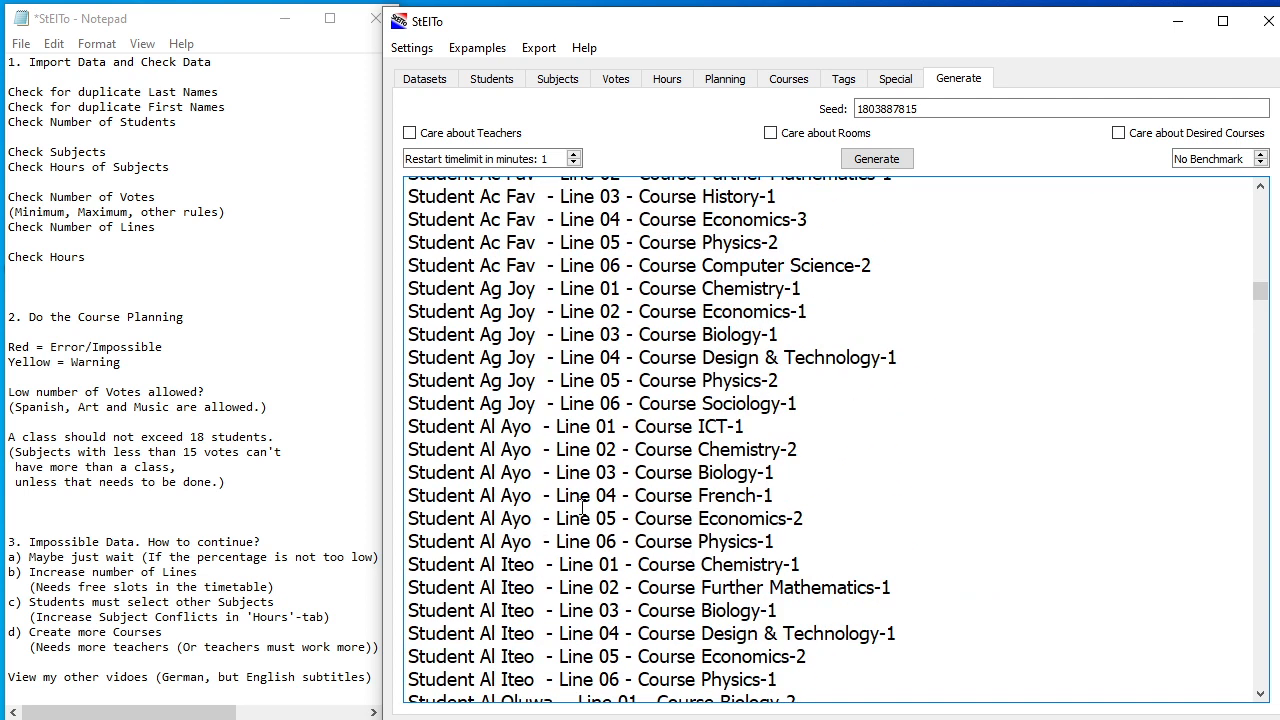
pyautogui.moveTo(1261, 287); pyautogui.dragTo(1261, 236)
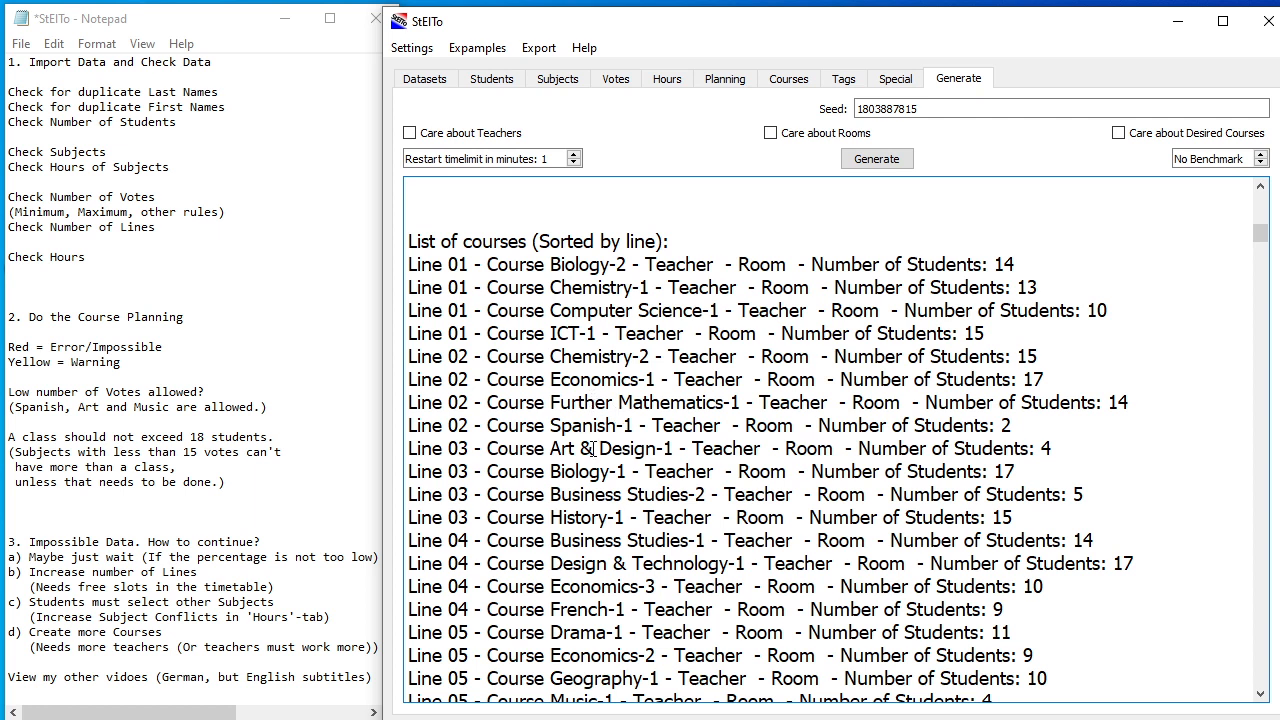
pyautogui.scroll(15, 590, 452)
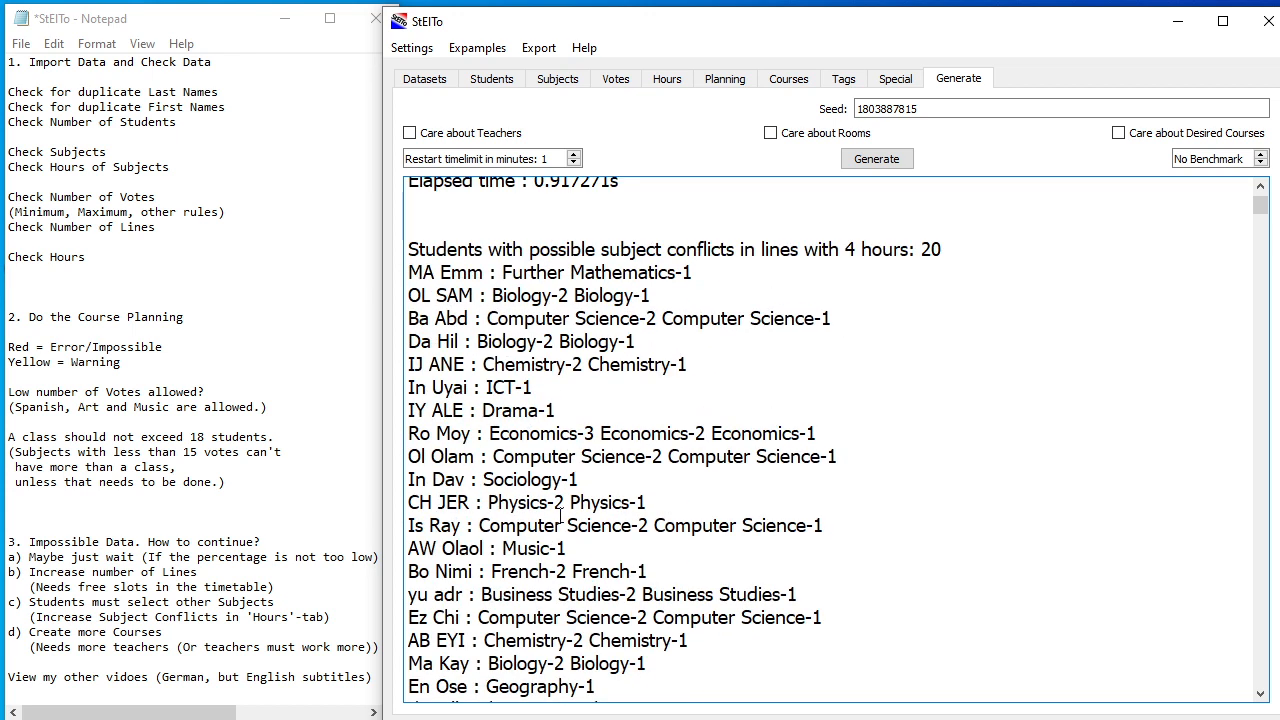
pyautogui.scroll(-1, 576, 432)
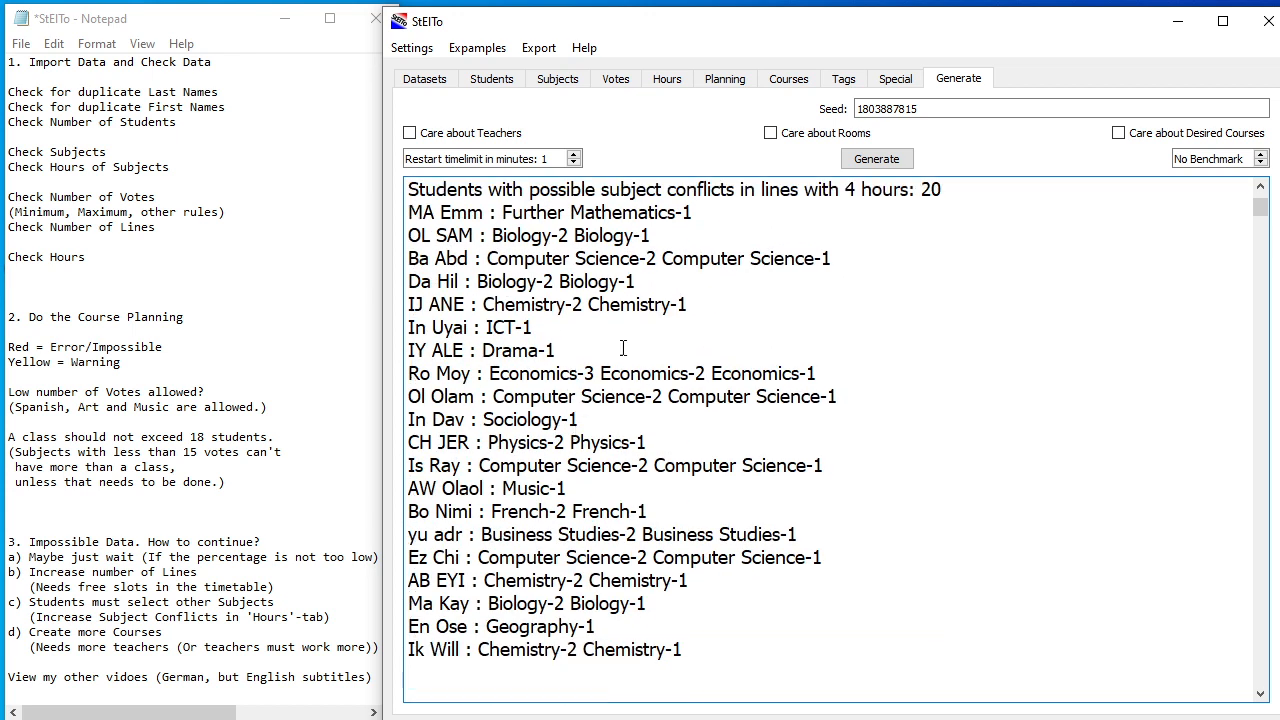
# Set the maximum subject conflicts for 4-hour subjects back to 0
pyautogui.click(667, 79)
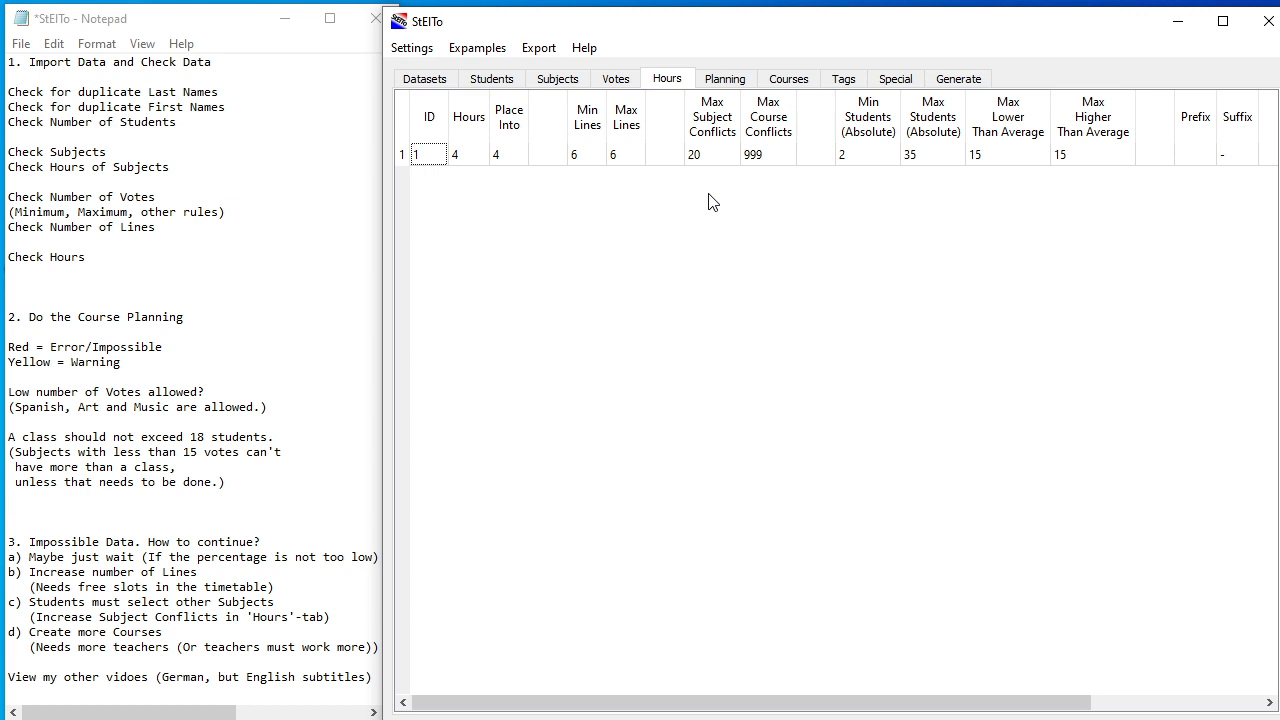
pyautogui.doubleClick(714, 156)
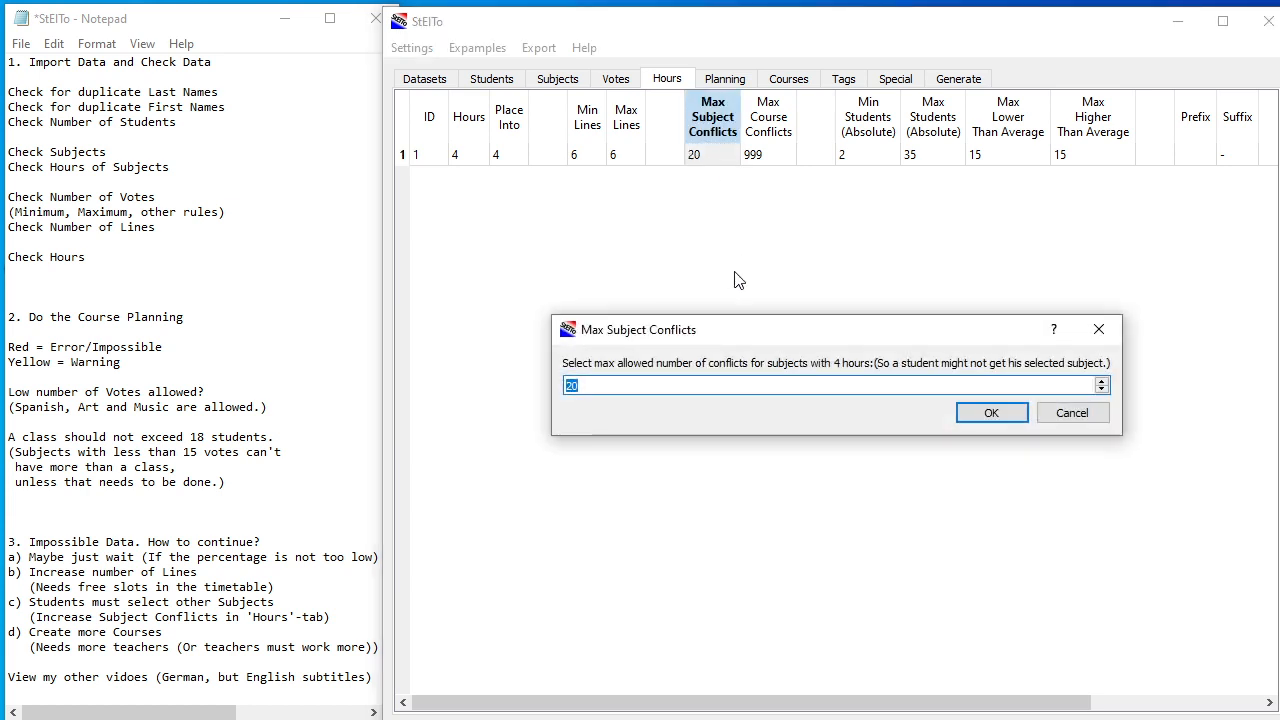
pyautogui.write('0')
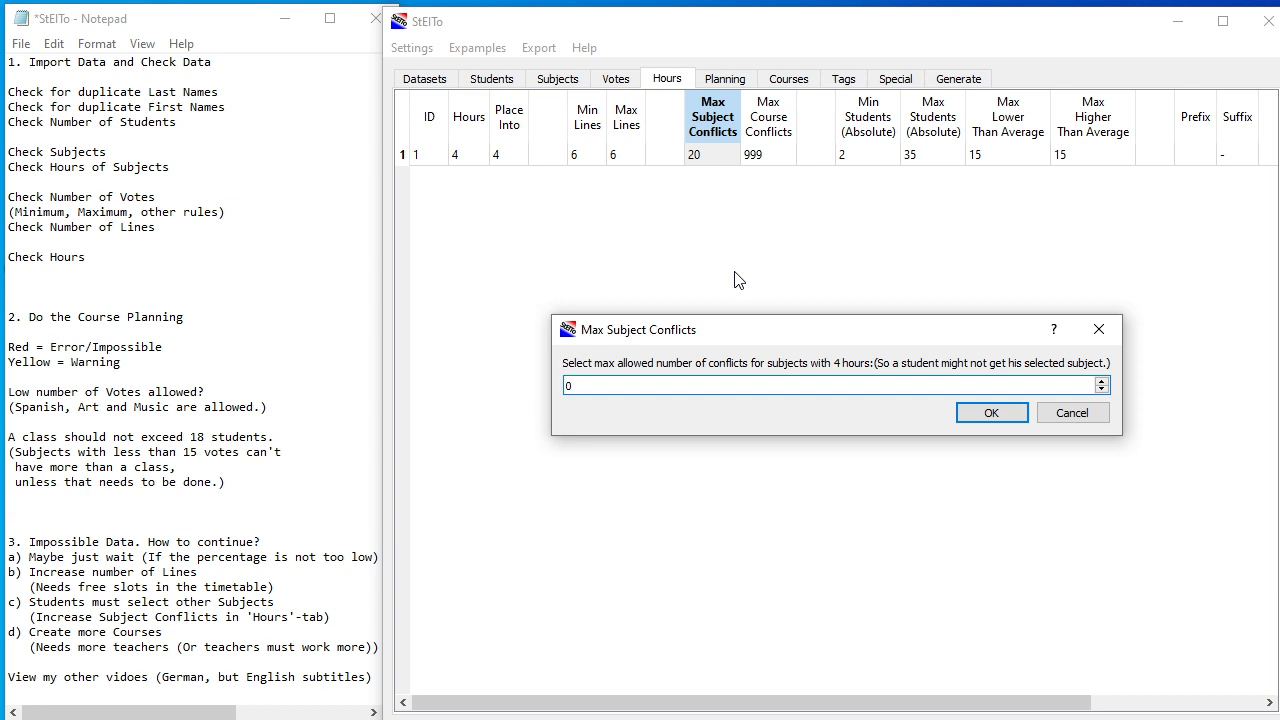
pyautogui.press('Return')
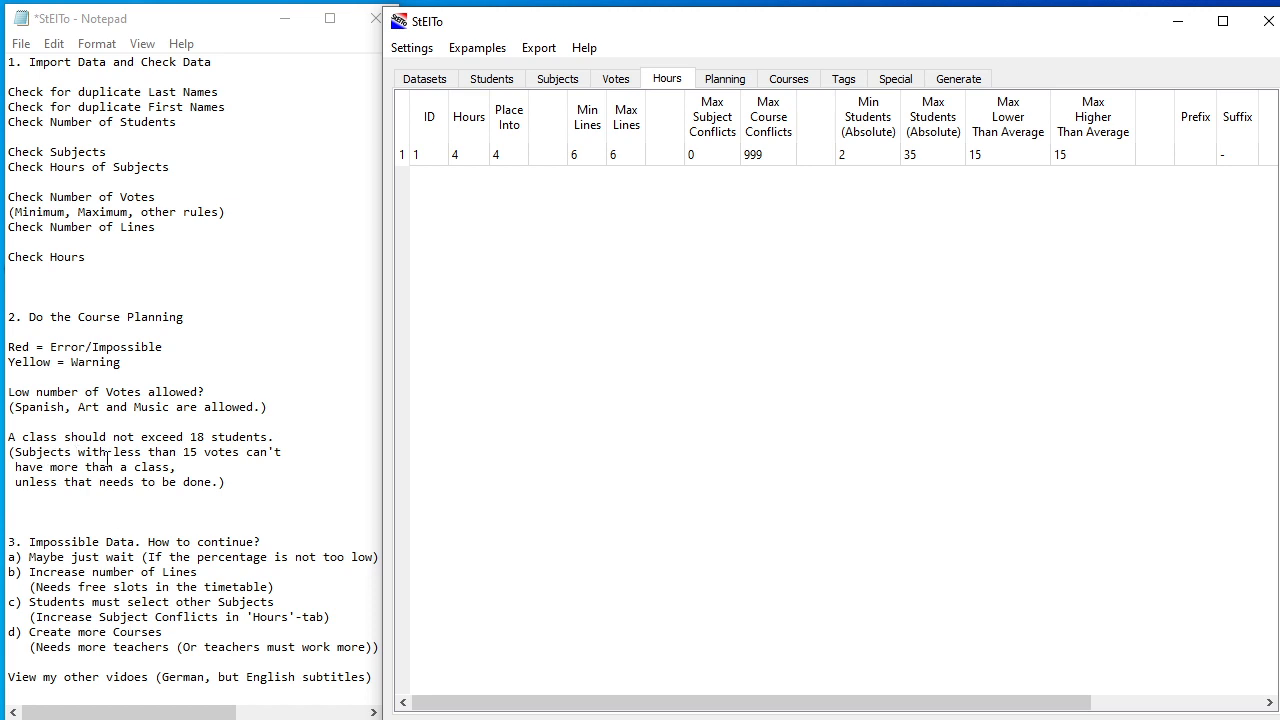
# Lower the target maximum average to 15 students per course and create the additional planned courses
pyautogui.click(617, 82)
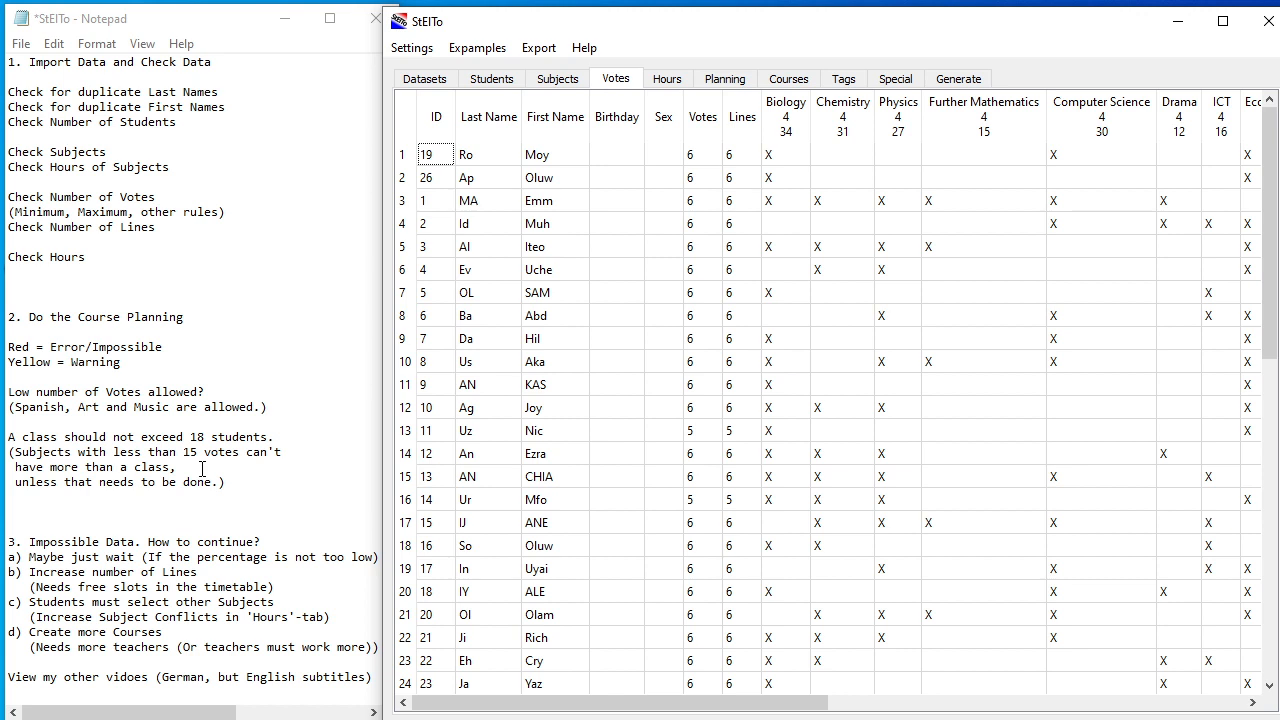
pyautogui.click(668, 84)
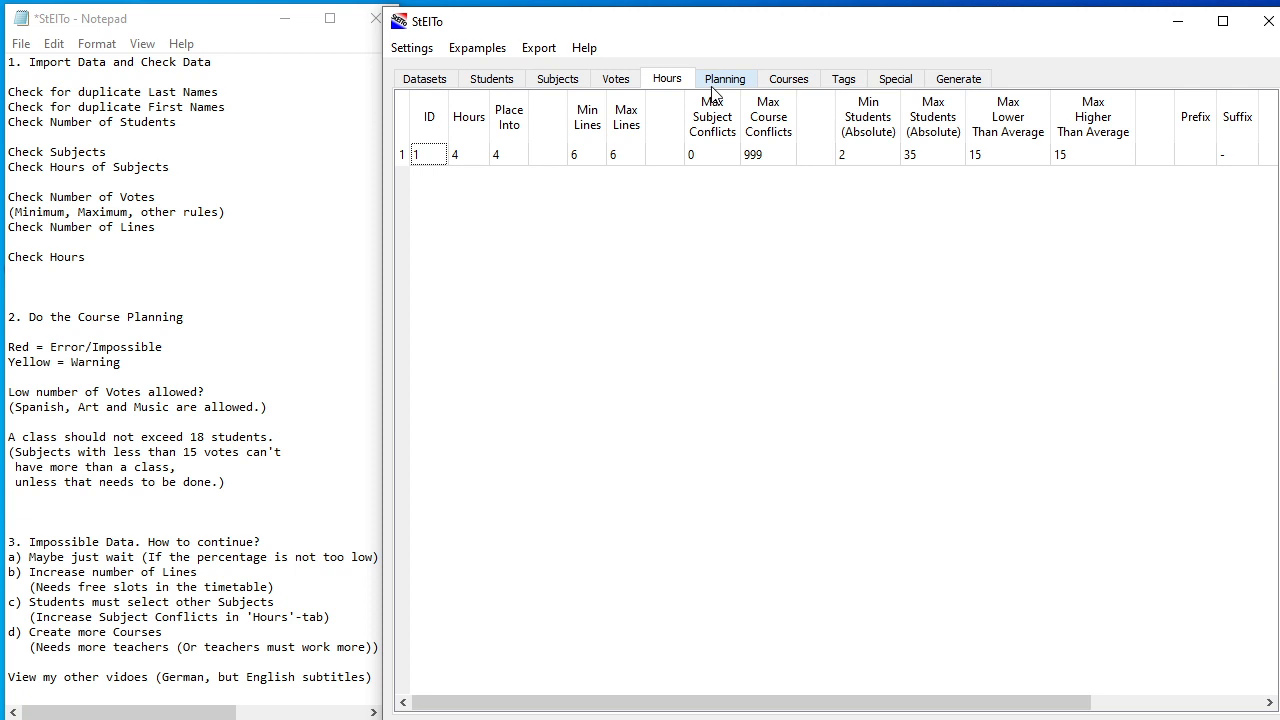
pyautogui.click(714, 92)
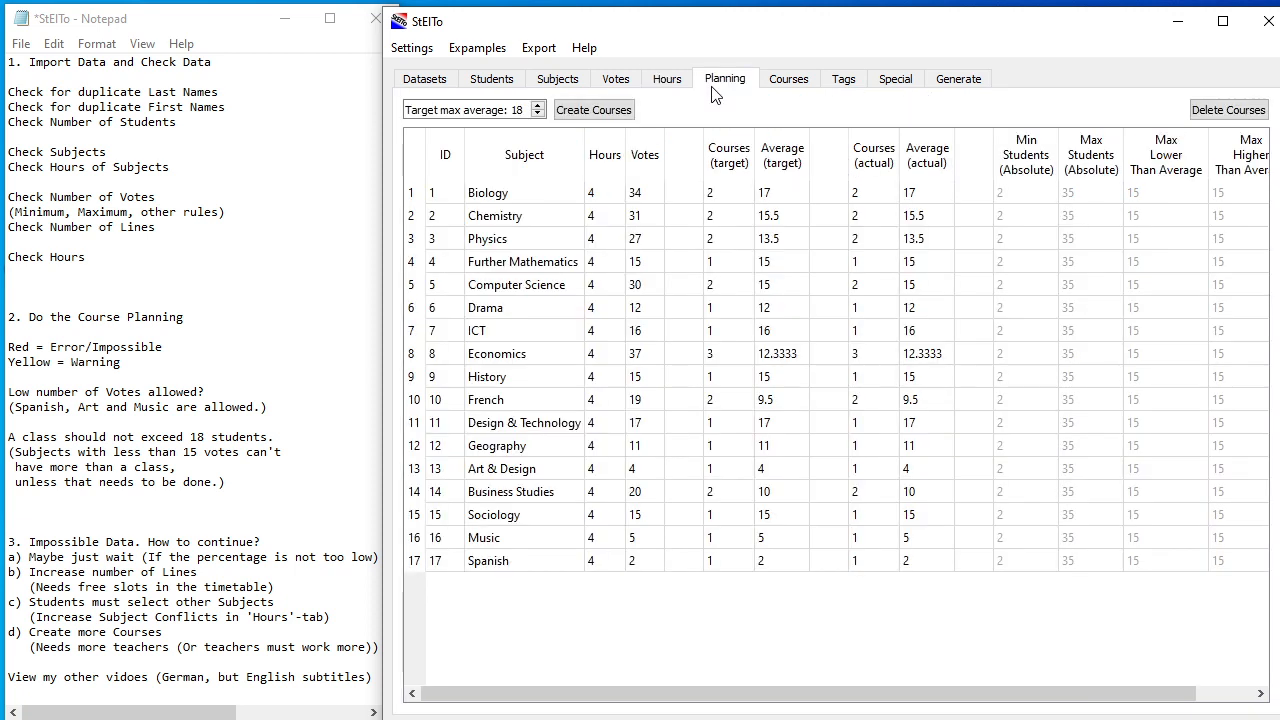
pyautogui.click(538, 114)
pyautogui.click(538, 114)
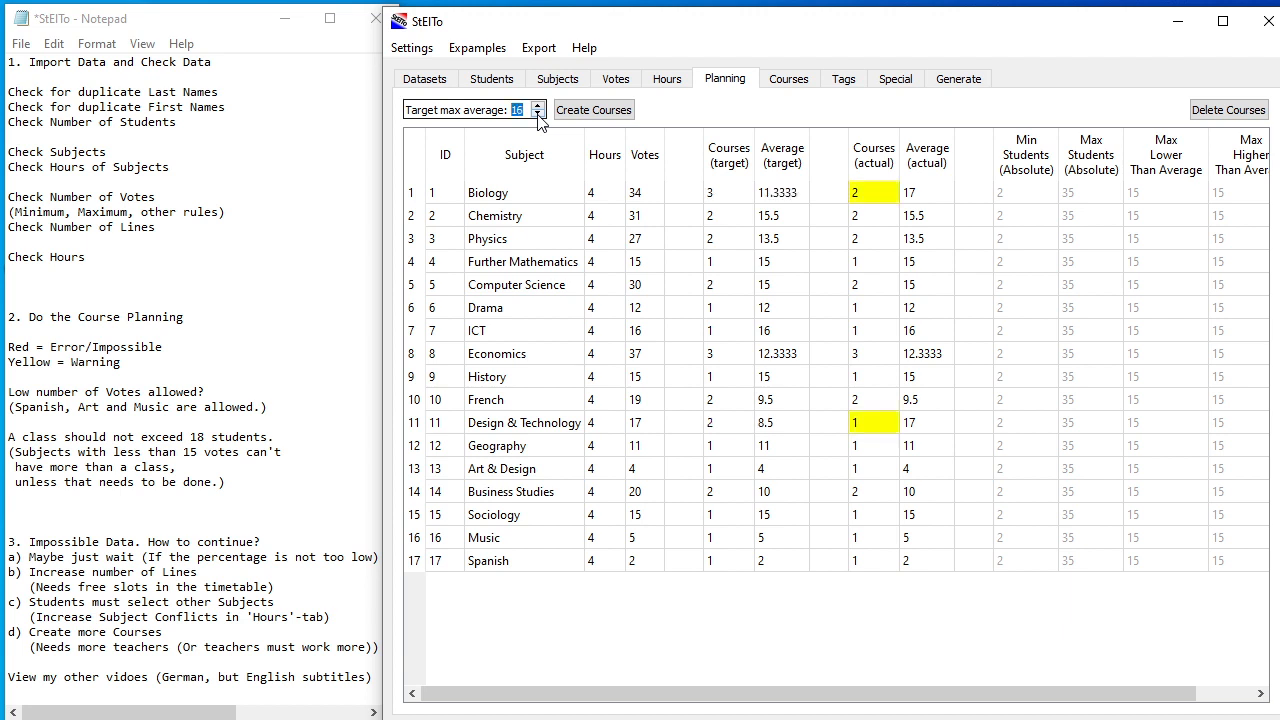
pyautogui.click(538, 114)
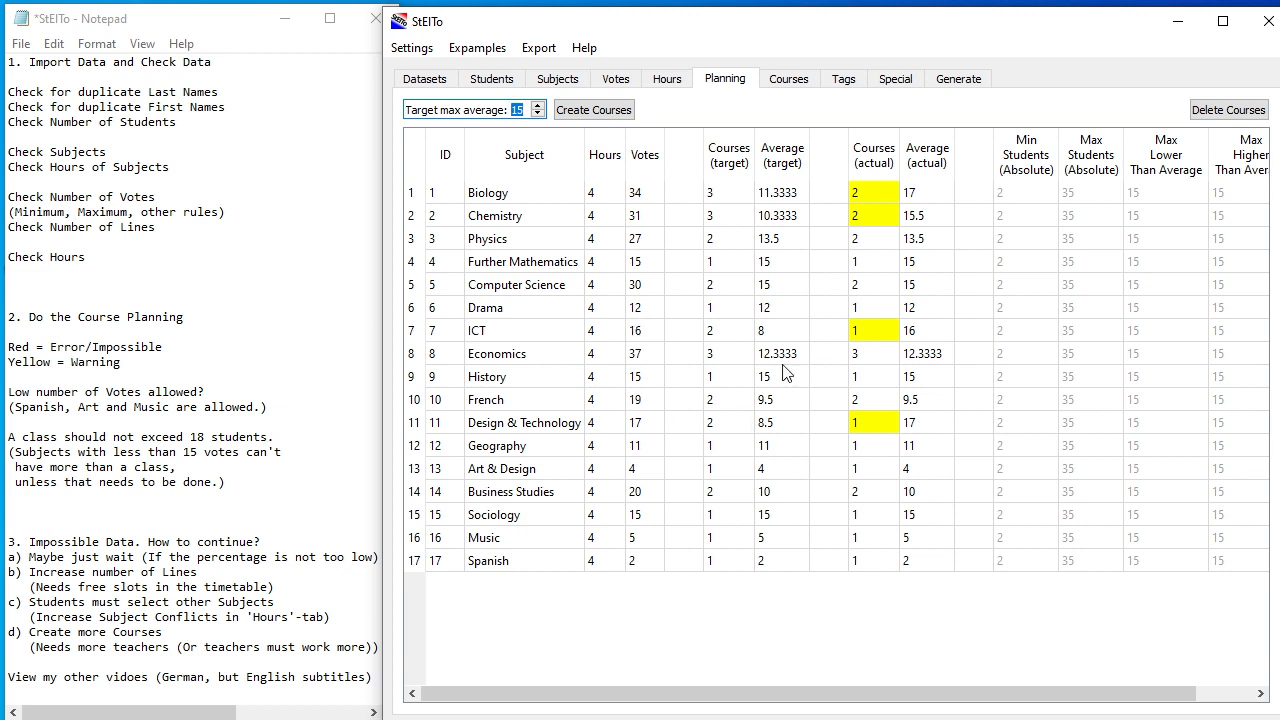
pyautogui.click(601, 113)
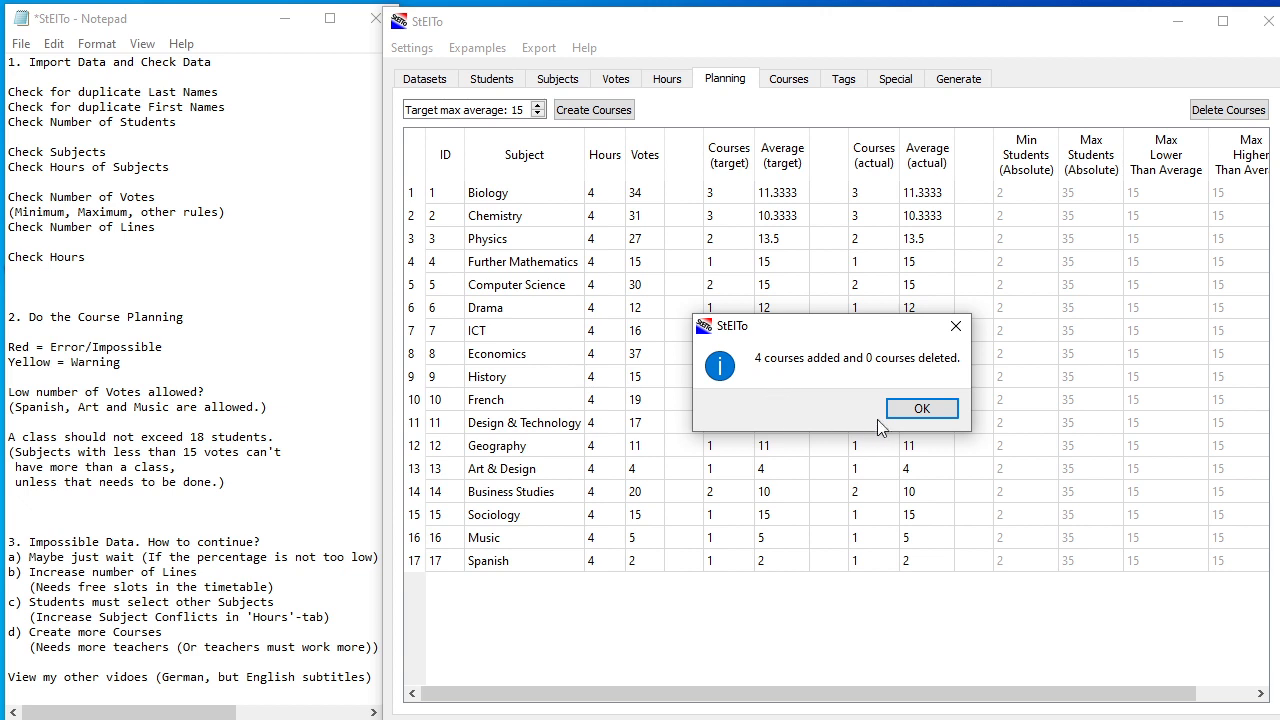
pyautogui.click(918, 410)
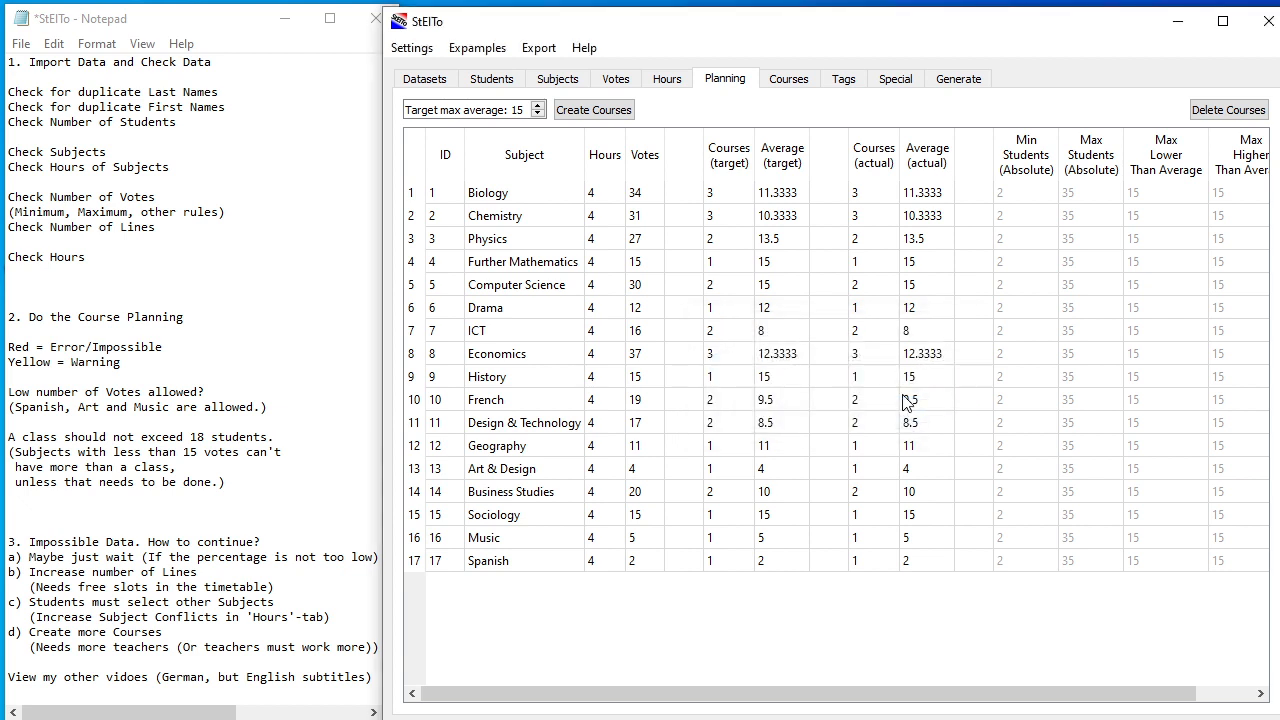
# Generate the lines with seed 6 and review the list of lines and the spread of course size
pyautogui.click(960, 79)
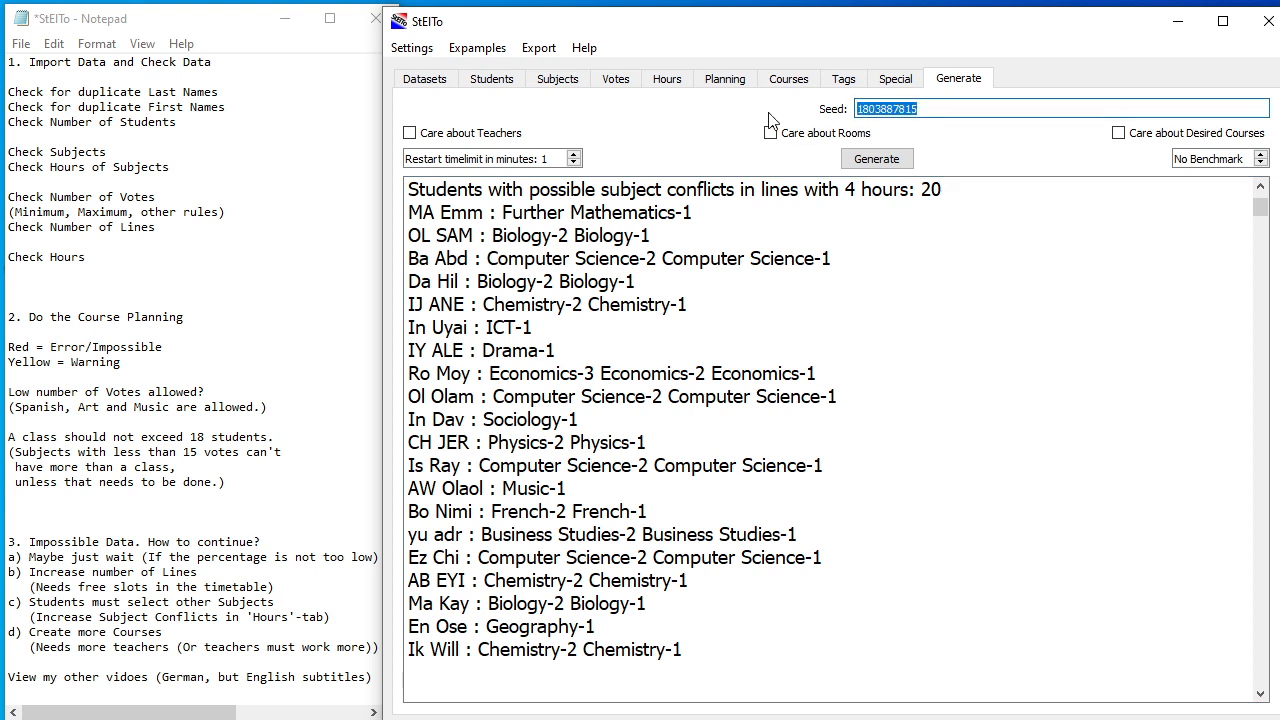
pyautogui.write('6')
pyautogui.click(872, 161)
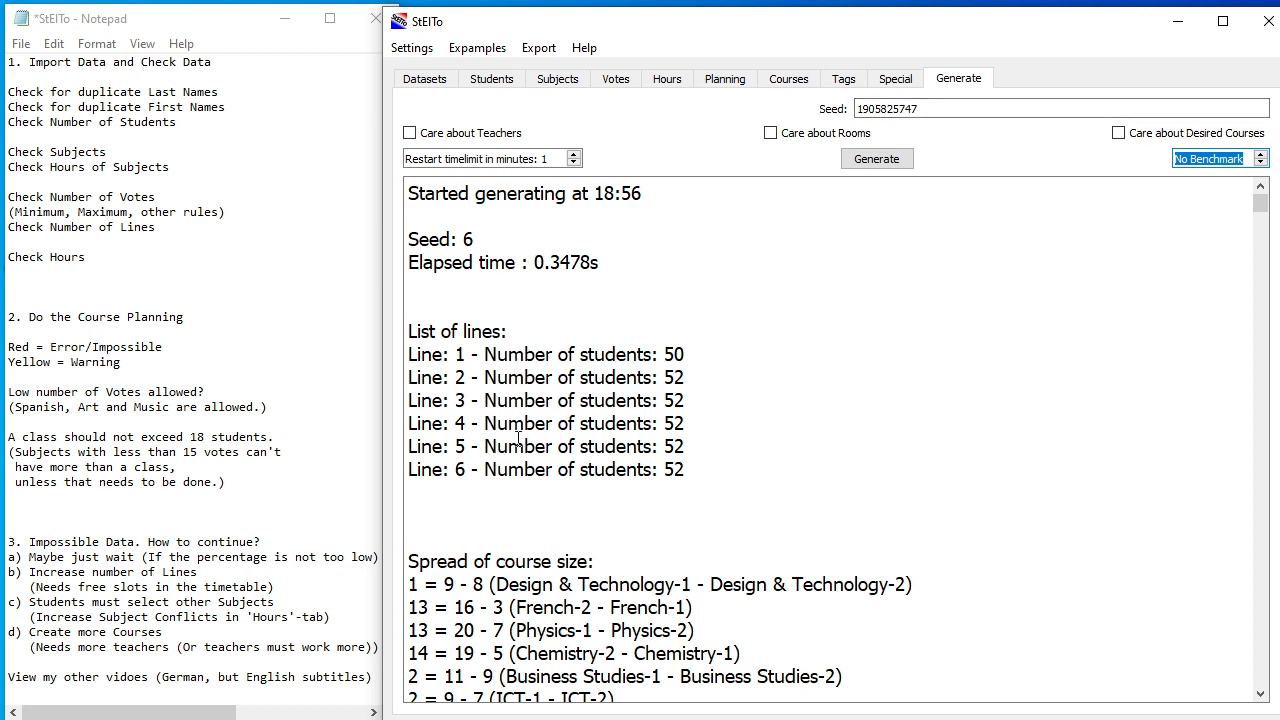
pyautogui.scroll(-4, 518, 438)
pyautogui.scroll(3, 518, 438)
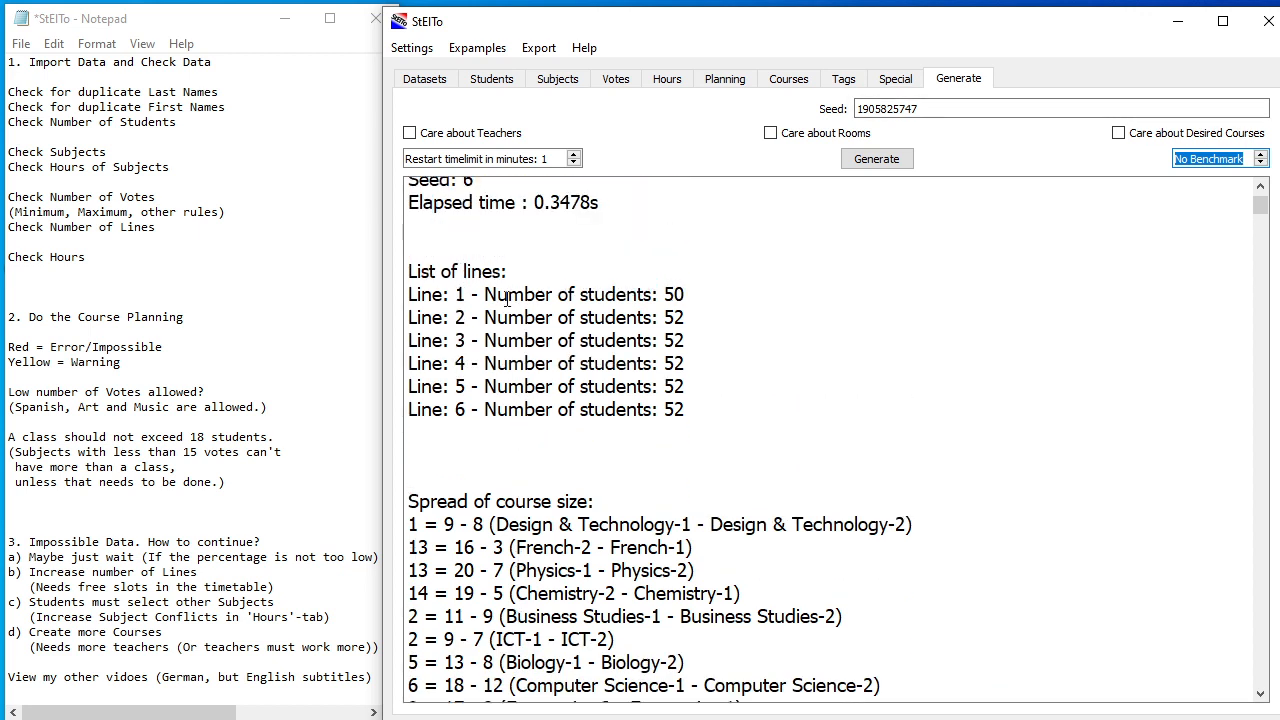
pyautogui.scroll(1, 482, 405)
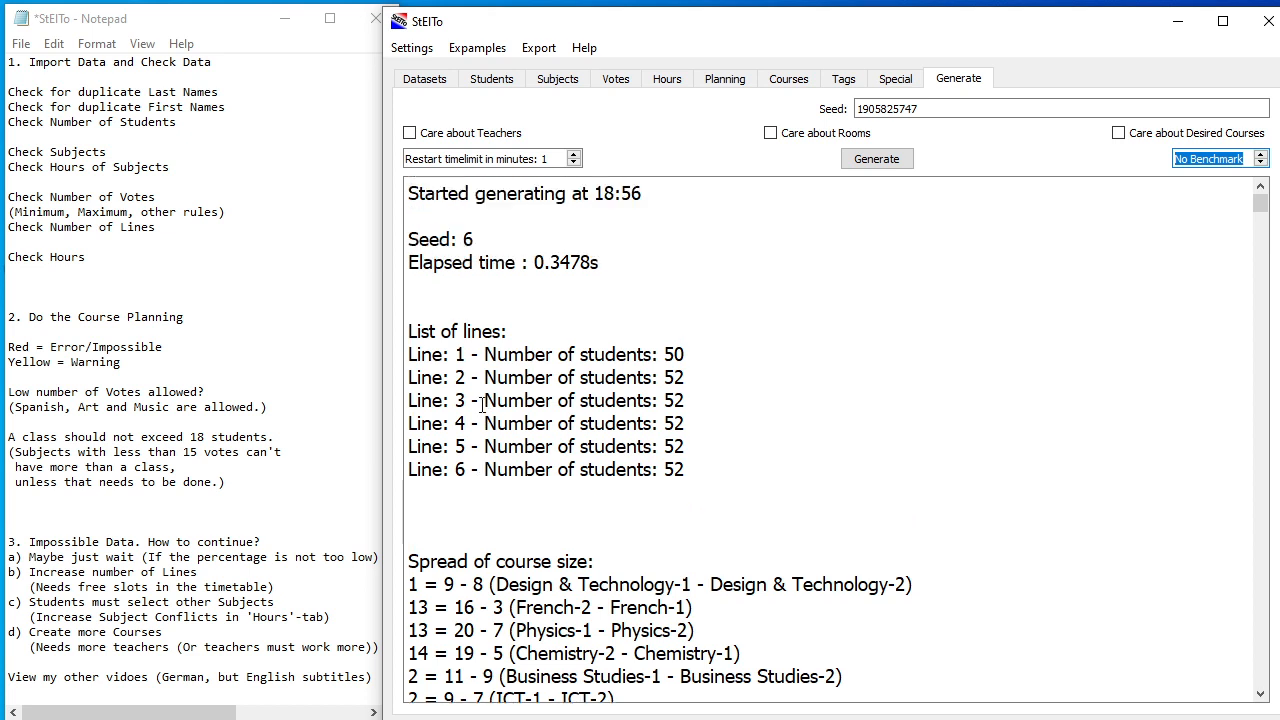
# Generate the lines again with the proposed seed, and start another generation with the benchmark set to 10
pyautogui.click(866, 164)
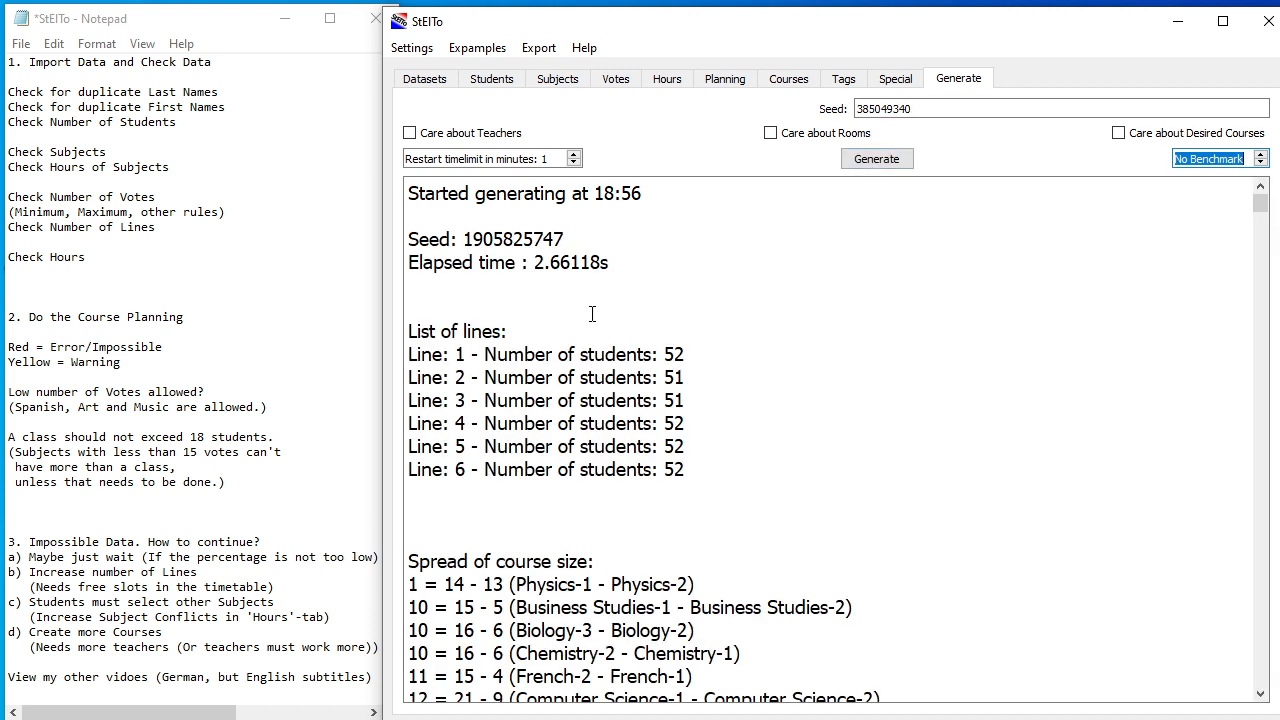
pyautogui.click(1261, 155)
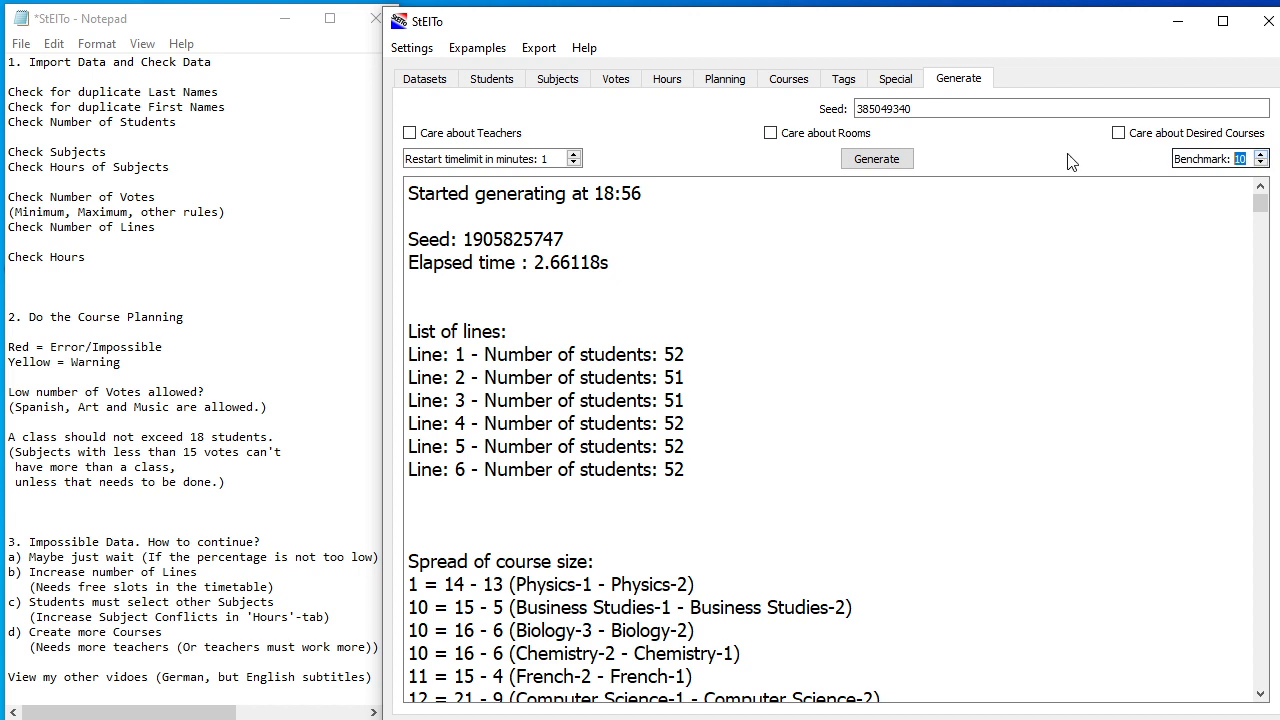
pyautogui.click(877, 159)
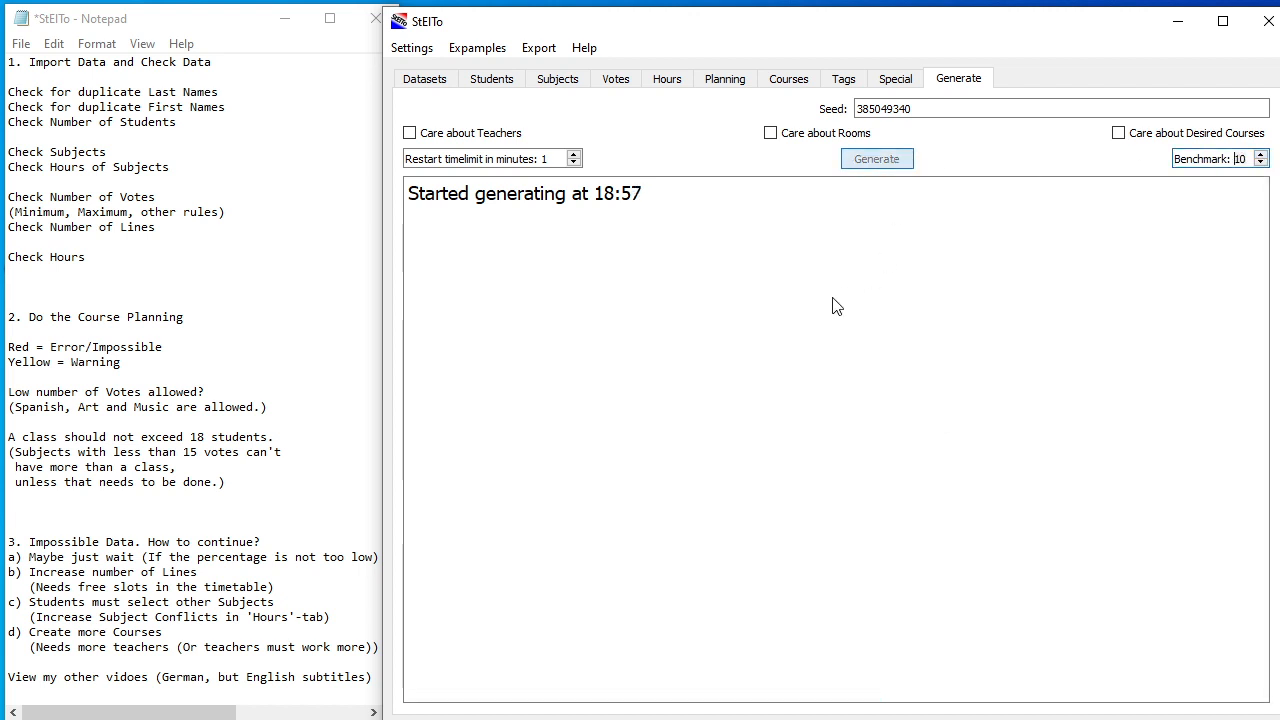